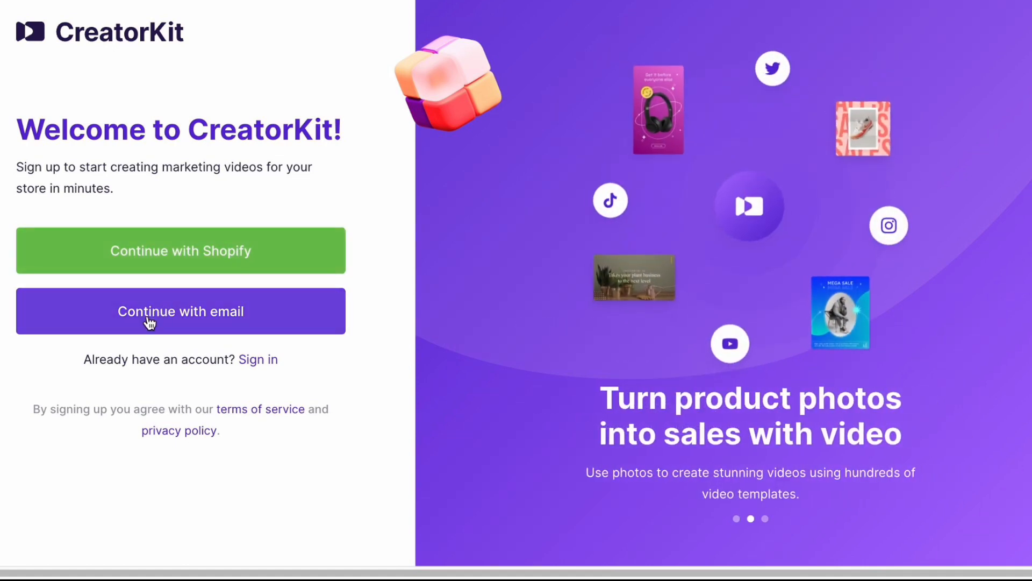
# Sign up for CreatorKit with email, filling in the full name, email address and account password.
pyautogui.click(179, 322)
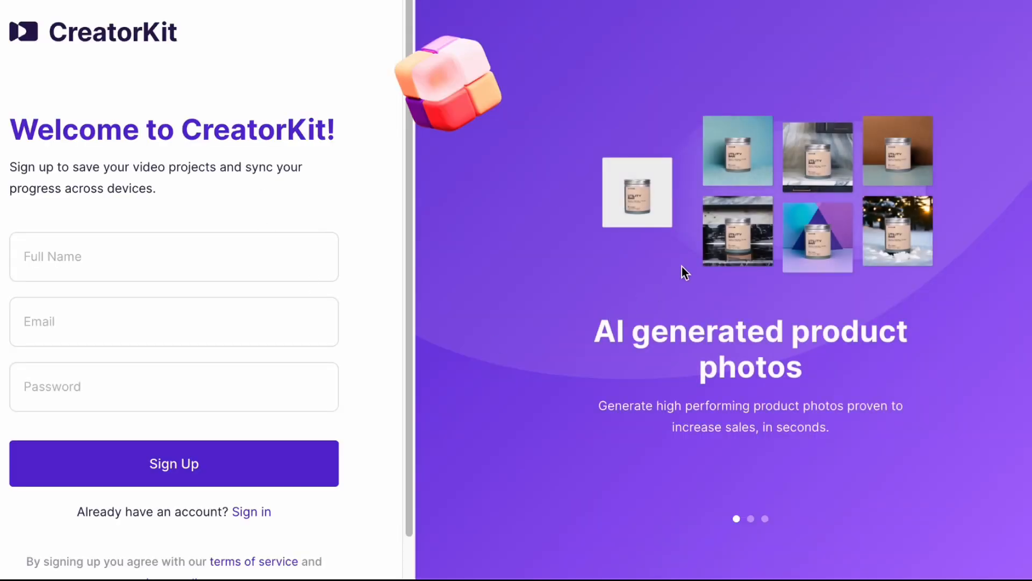
pyautogui.scroll(-1, 356, 287)
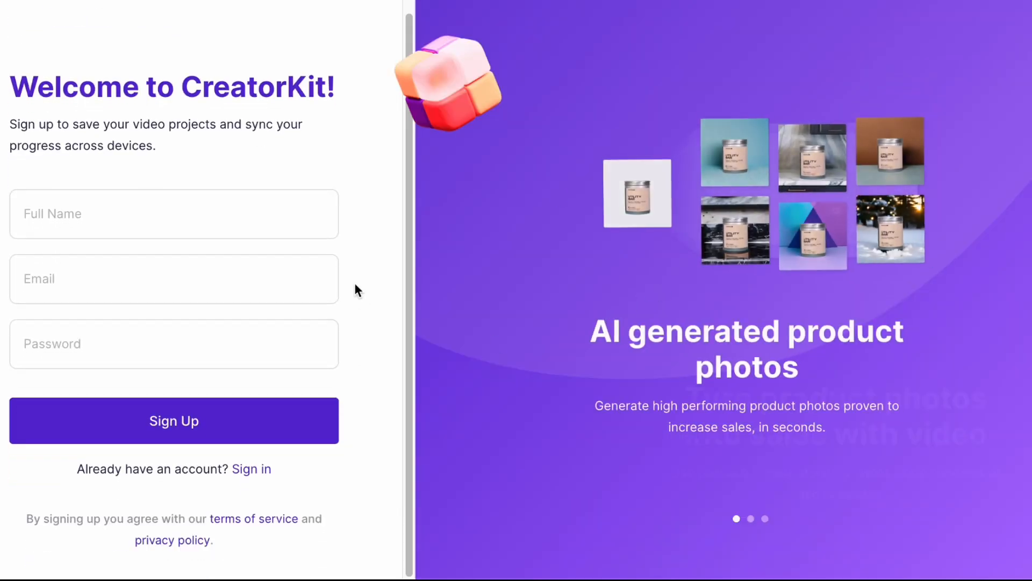
pyautogui.scroll(1, 354, 285)
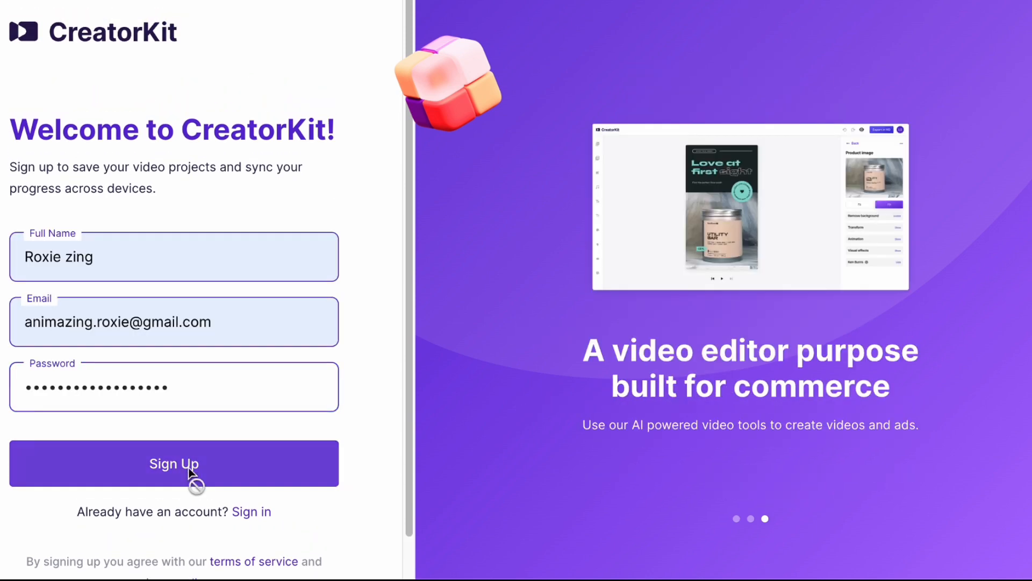
pyautogui.click(193, 476)
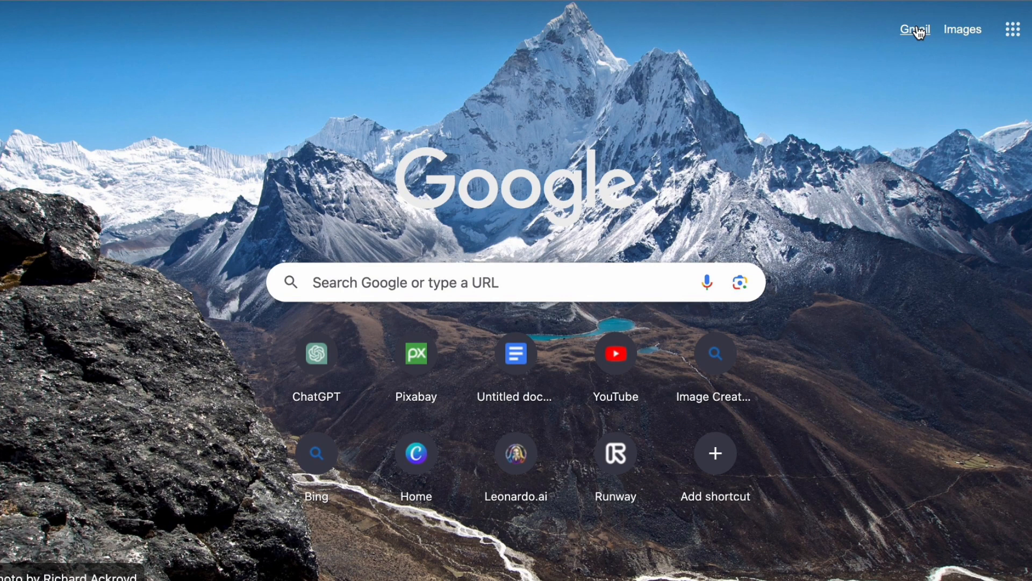
# Switch to Gmail and confirm the email address through the CreatorKit verification message.
pyautogui.click(915, 30)
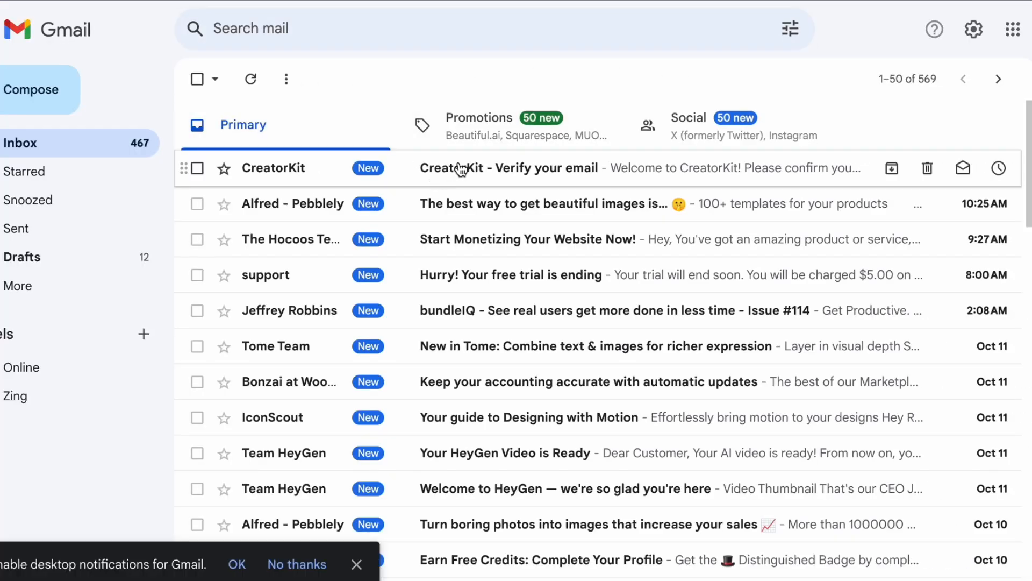
pyautogui.click(461, 169)
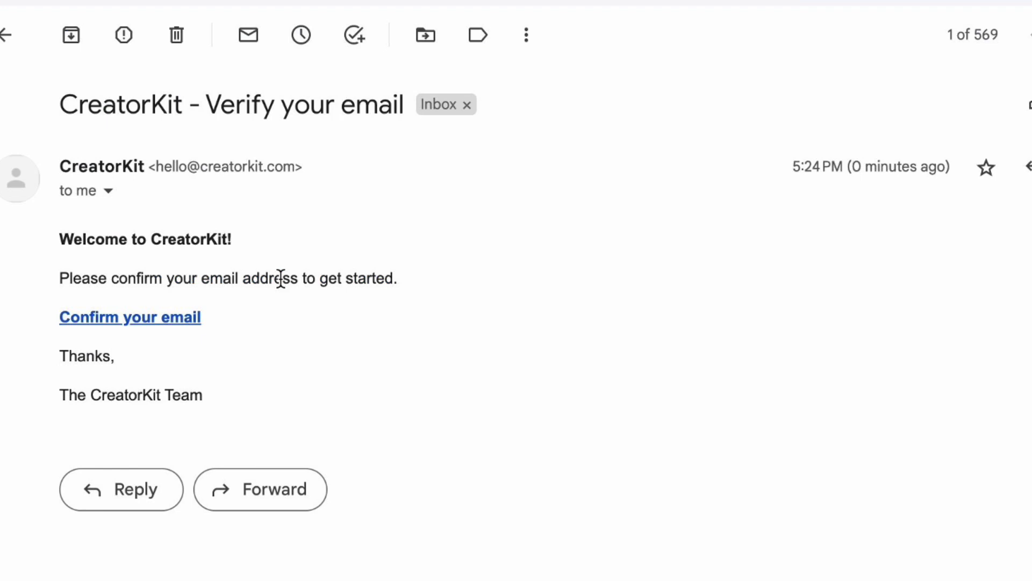
pyautogui.click(177, 319)
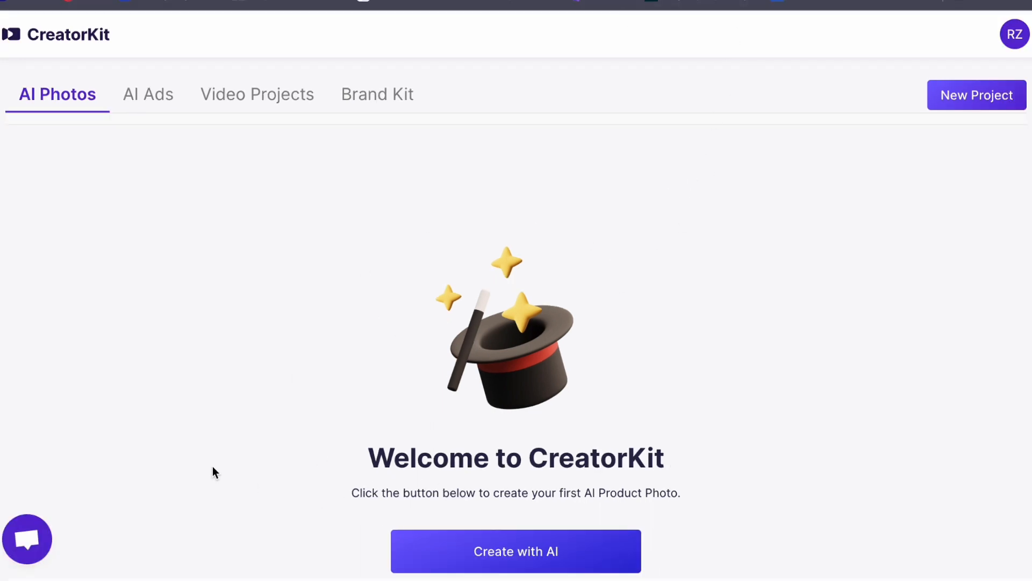
# Start a new AI photo and upload the milk bottles product image from the Downloads folder.
pyautogui.click(514, 556)
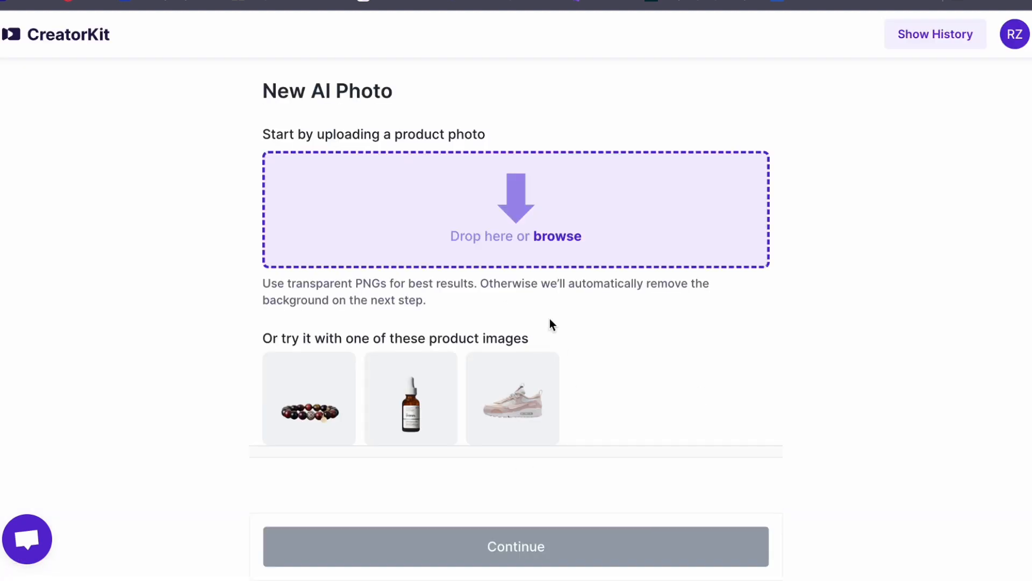
pyautogui.click(553, 250)
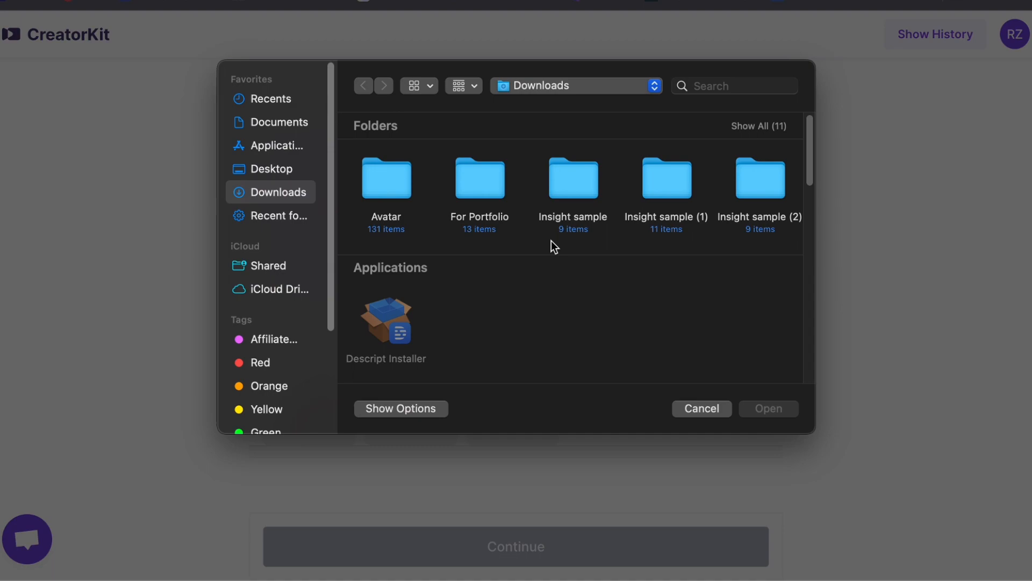
pyautogui.scroll(-5, 721, 305)
pyautogui.click(699, 344)
pyautogui.click(765, 413)
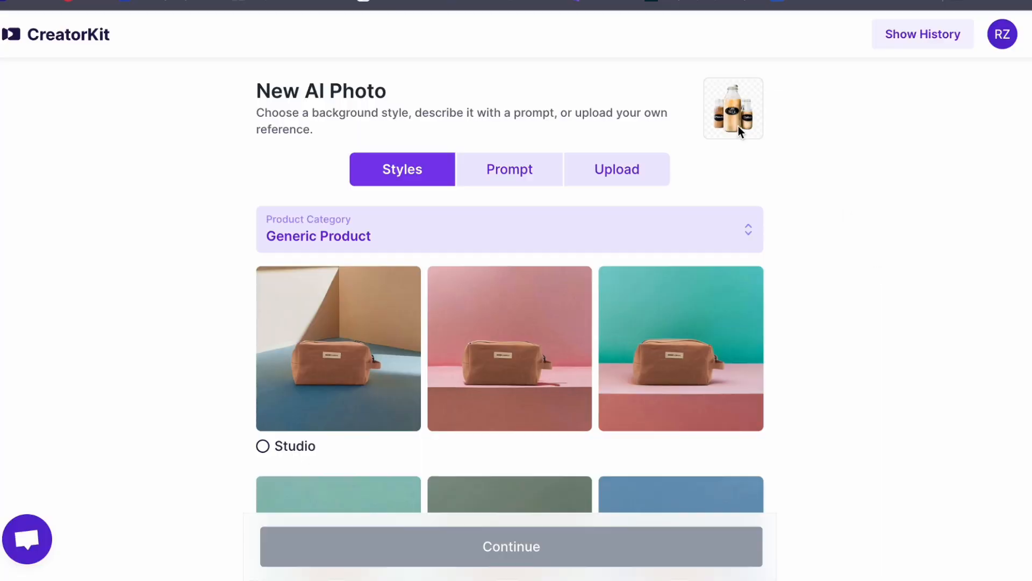
# Look at the prompt option, return to the background styles and set the product category to Coffee & Tea.
pyautogui.click(509, 171)
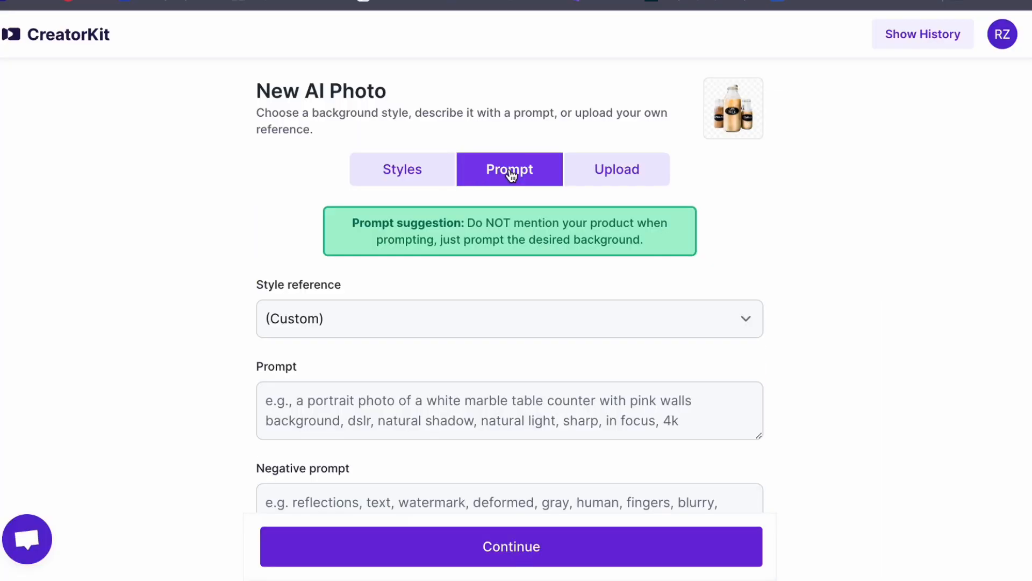
pyautogui.click(420, 178)
pyautogui.click(687, 230)
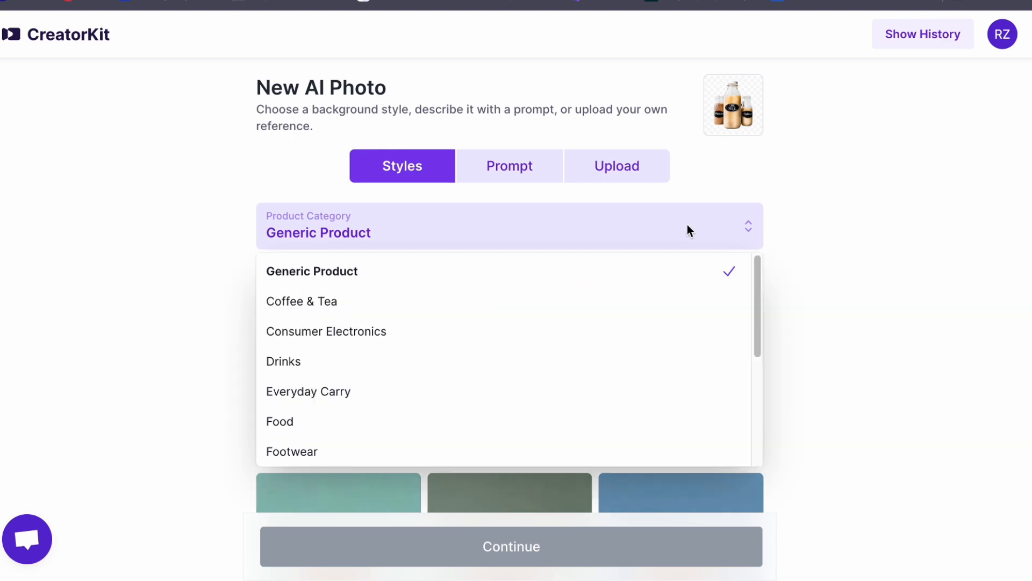
pyautogui.click(343, 303)
pyautogui.click(749, 221)
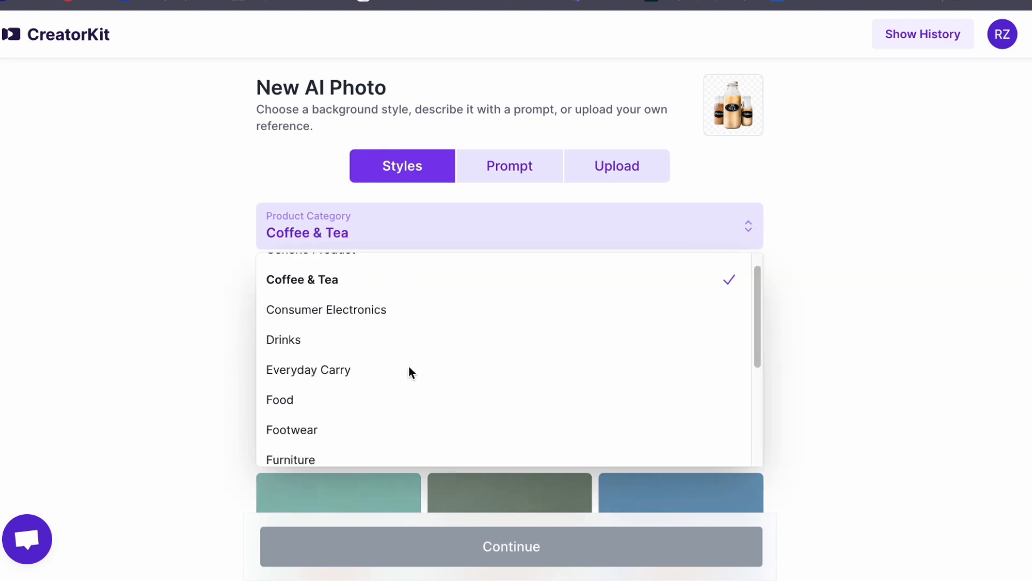
pyautogui.scroll(-5, 409, 366)
pyautogui.scroll(2, 366, 339)
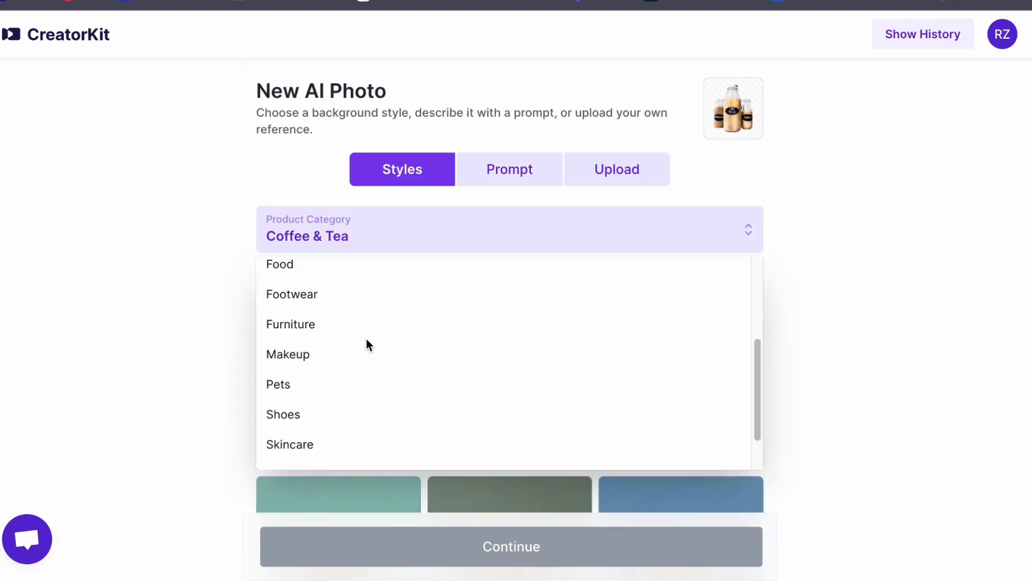
pyautogui.scroll(3, 366, 339)
pyautogui.click(298, 308)
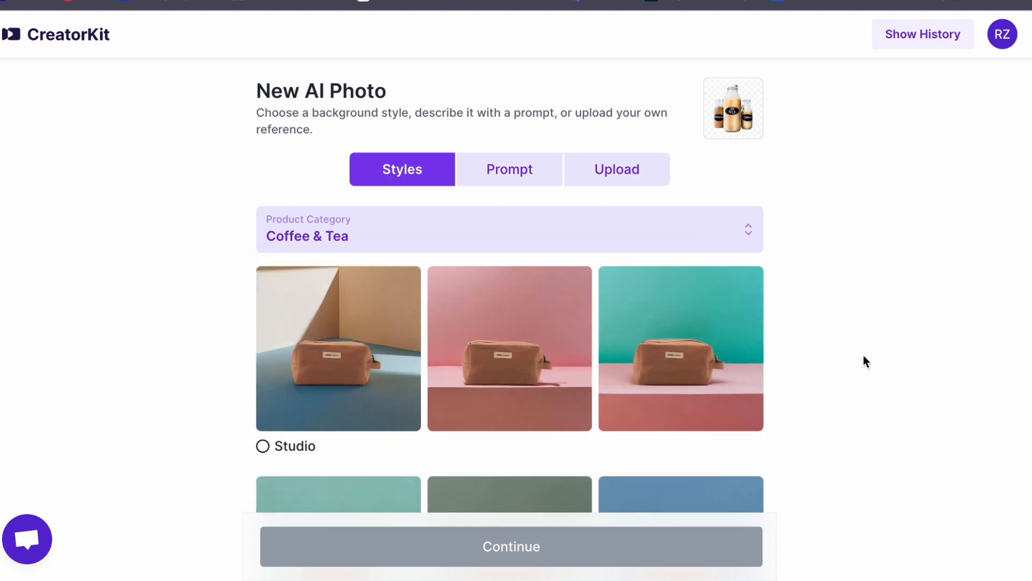
# Browse the background styles and select Kitchen for the product photo.
pyautogui.scroll(-3, 863, 355)
pyautogui.scroll(-10, 253, 256)
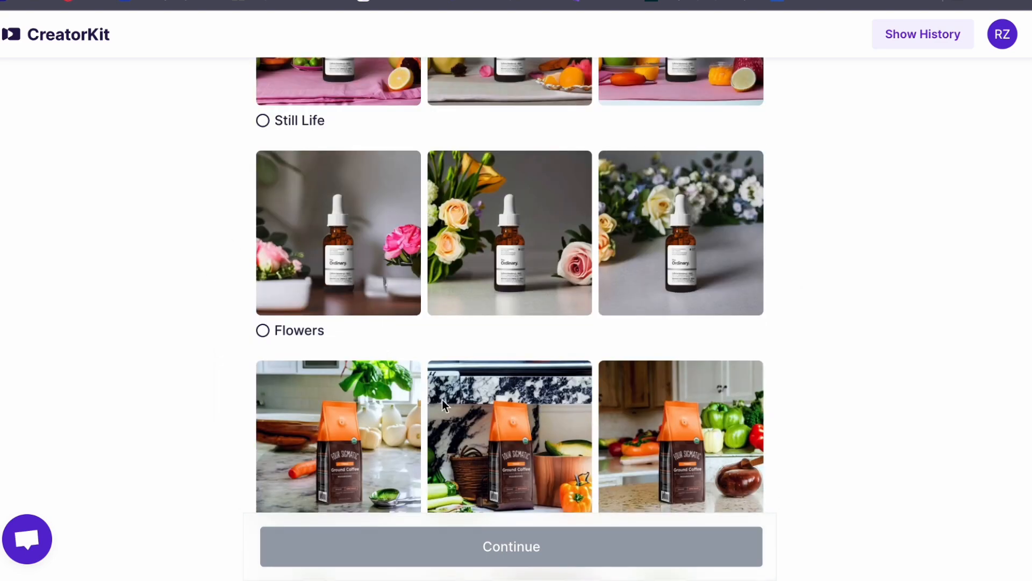
pyautogui.scroll(-5, 442, 399)
pyautogui.click(261, 228)
pyautogui.scroll(-20, 542, 373)
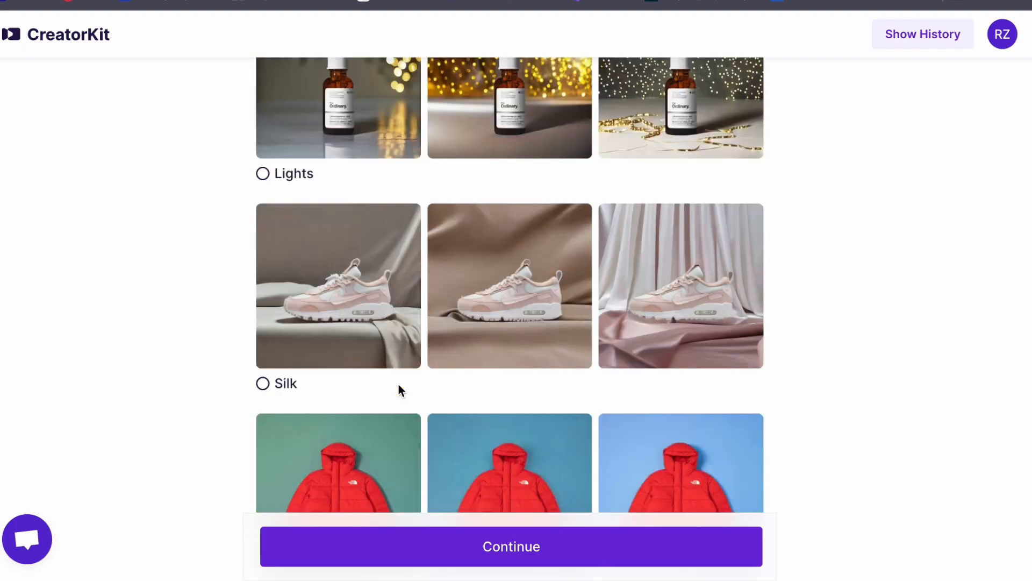
pyautogui.scroll(20, 398, 384)
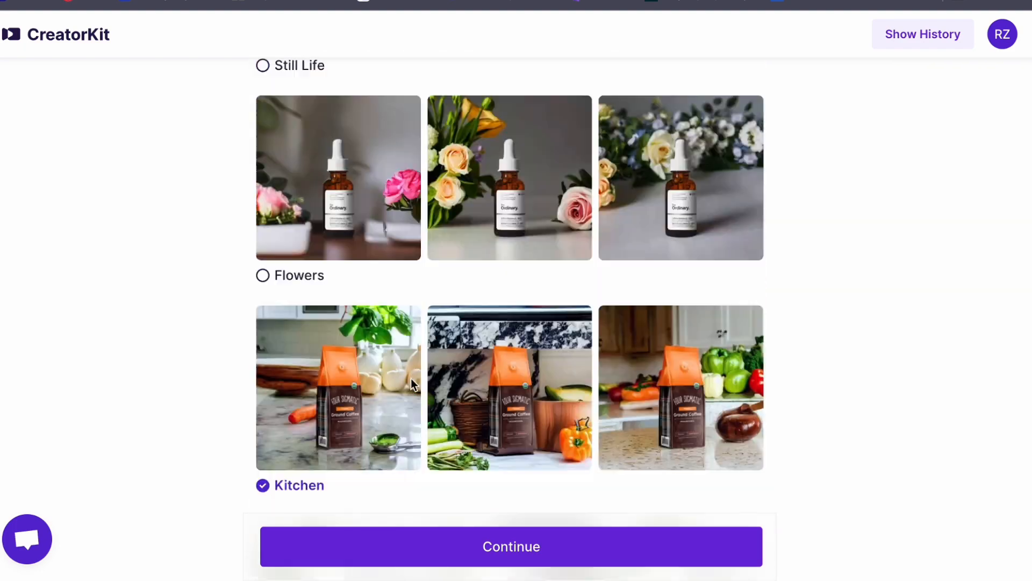
# Proceed to the frame adjustment, shrink the bottles slightly within the kitchen scene and generate the photo.
pyautogui.click(460, 541)
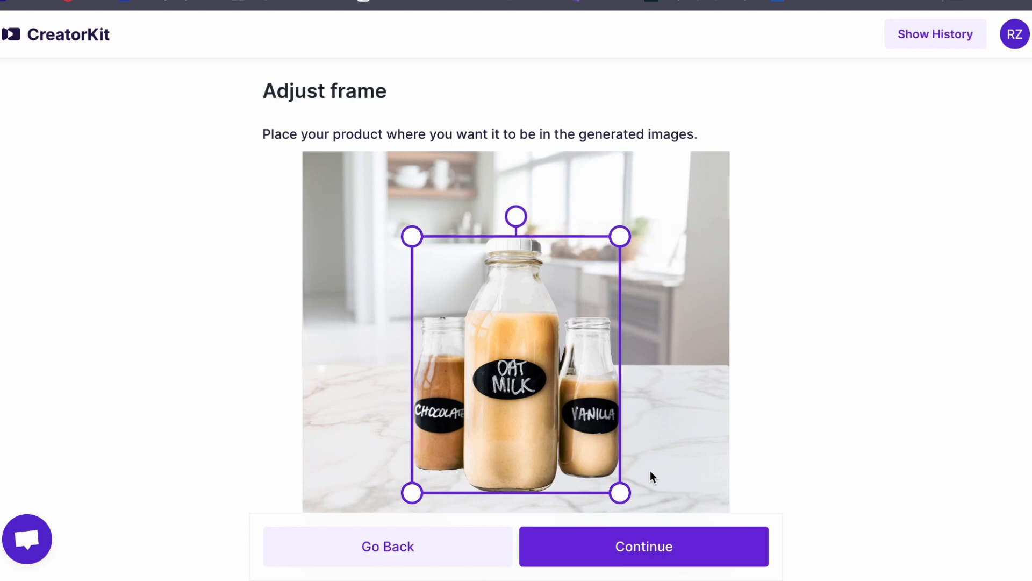
pyautogui.moveTo(630, 494); pyautogui.dragTo(569, 456)
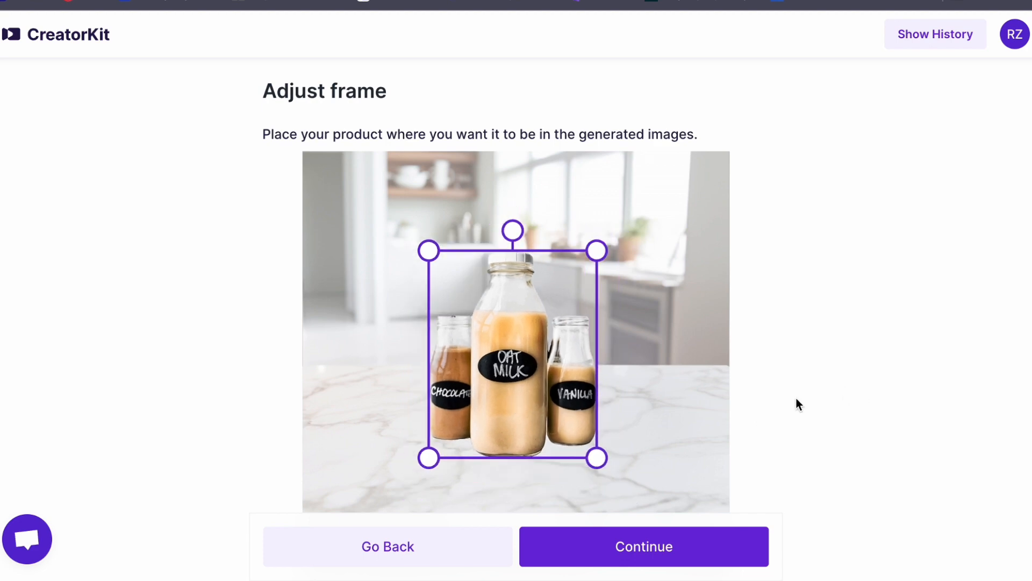
pyautogui.click(637, 546)
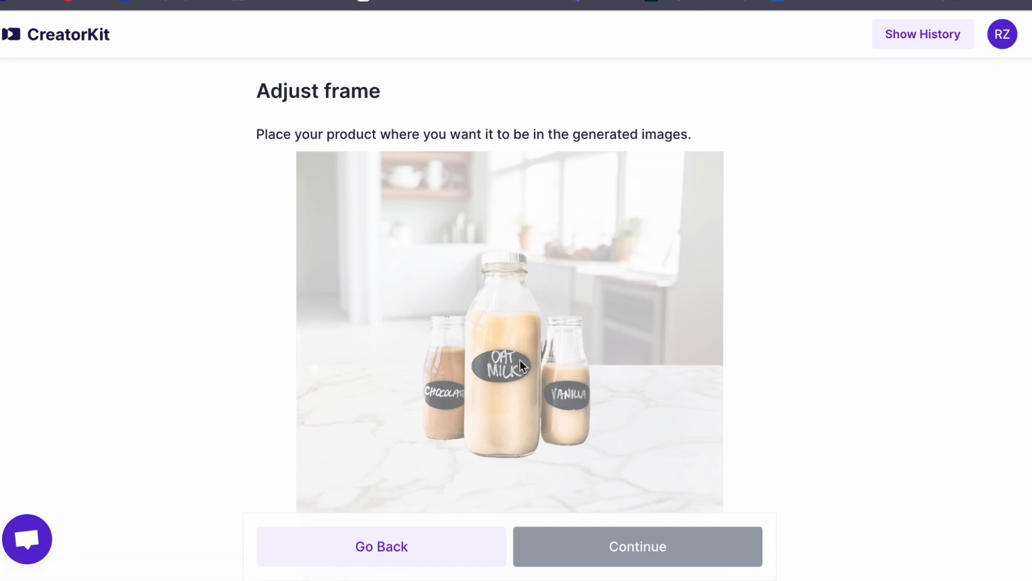
# Review the generated kitchen photo and extend it to the 9:16 Story format.
pyautogui.scroll(-3, 718, 296)
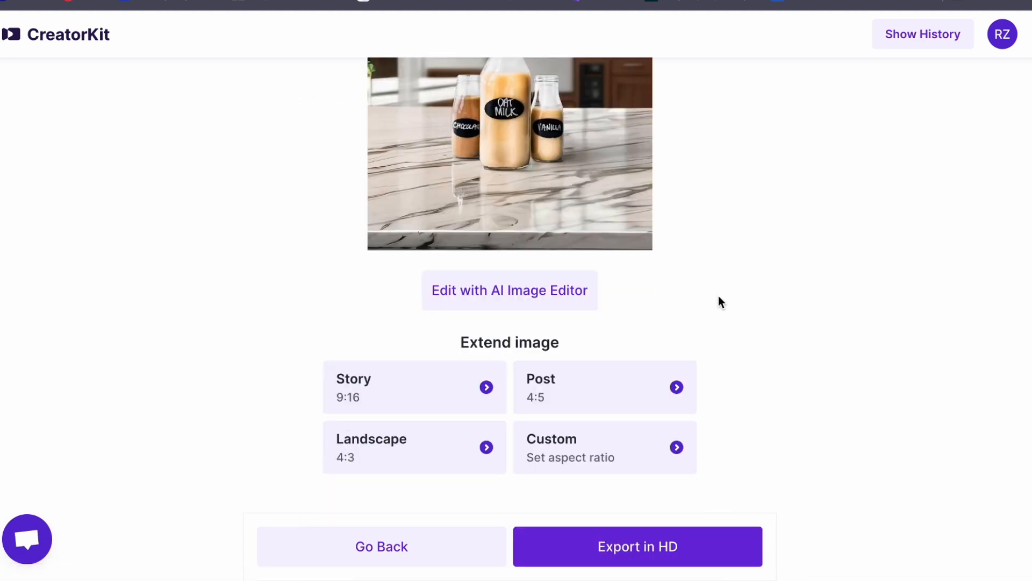
pyautogui.scroll(3, 720, 301)
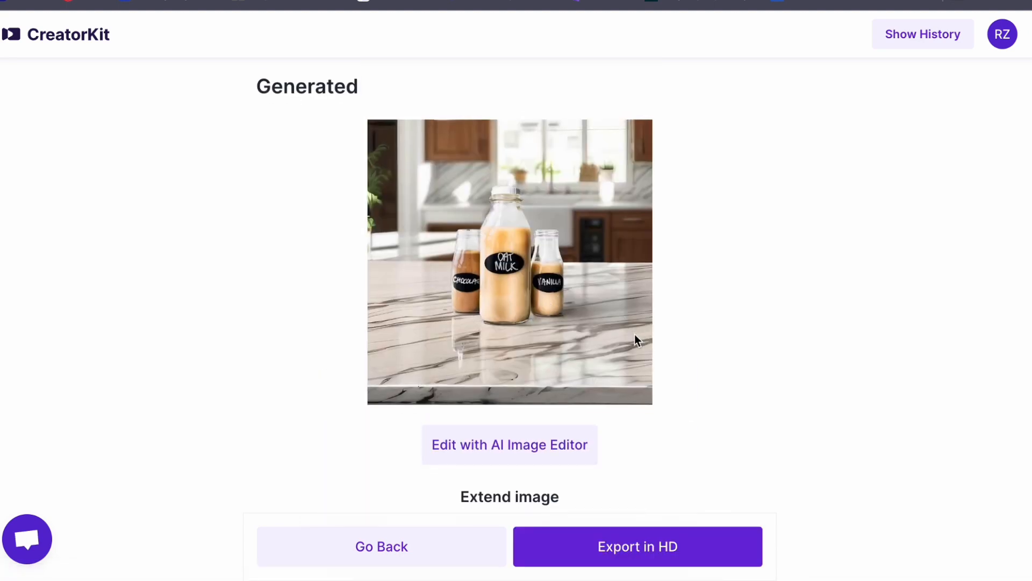
pyautogui.scroll(-3, 637, 340)
pyautogui.scroll(3, 637, 340)
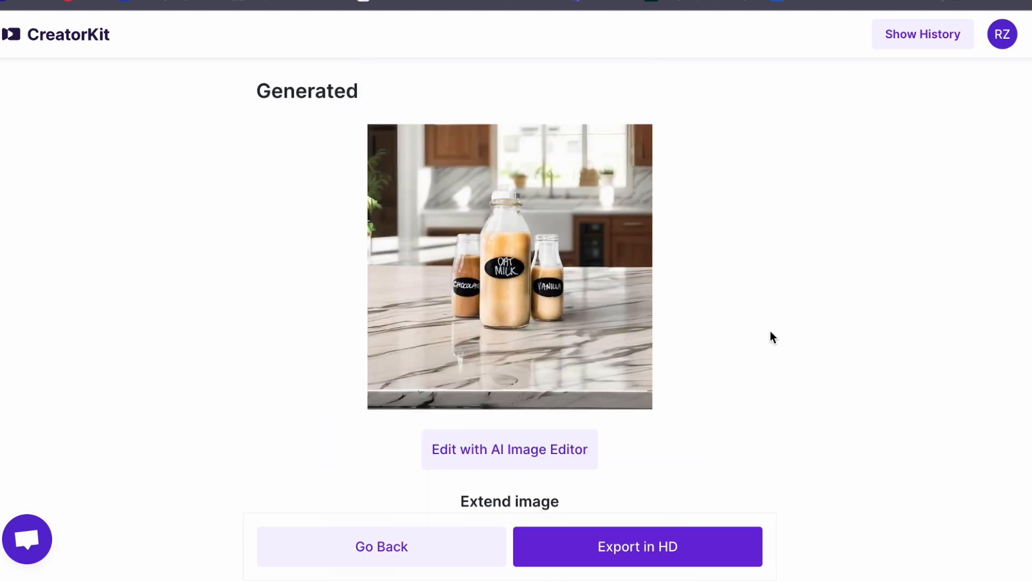
pyautogui.scroll(-3, 740, 331)
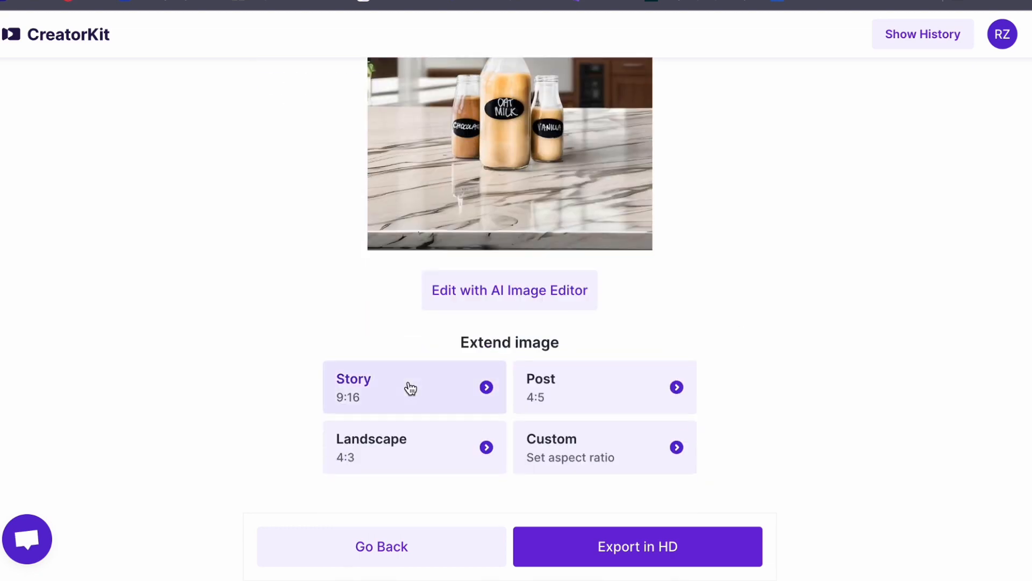
pyautogui.click(410, 388)
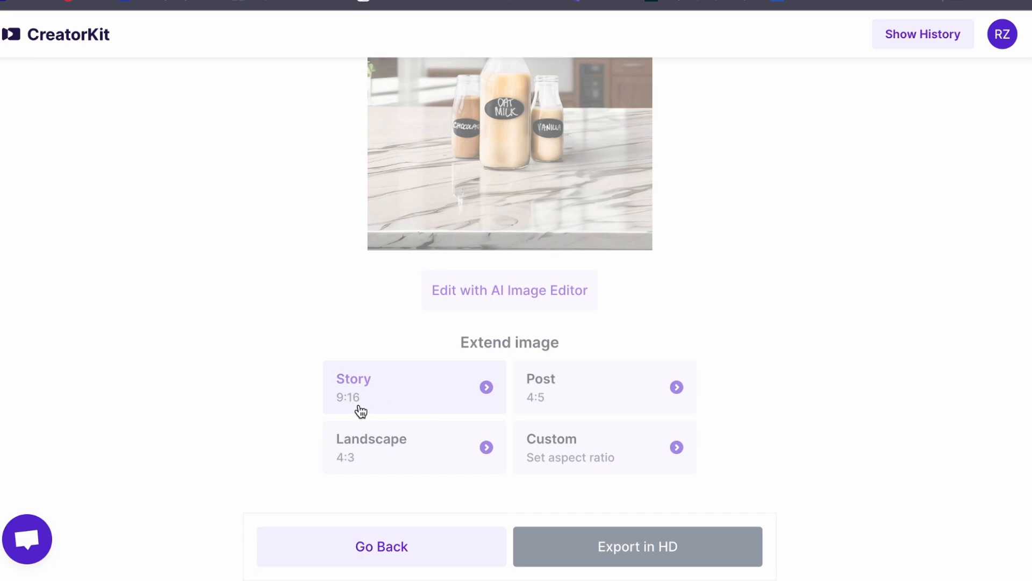
# Examine the extended Story variants of the kitchen photo and return to the single generated image.
pyautogui.scroll(-8, 900, 301)
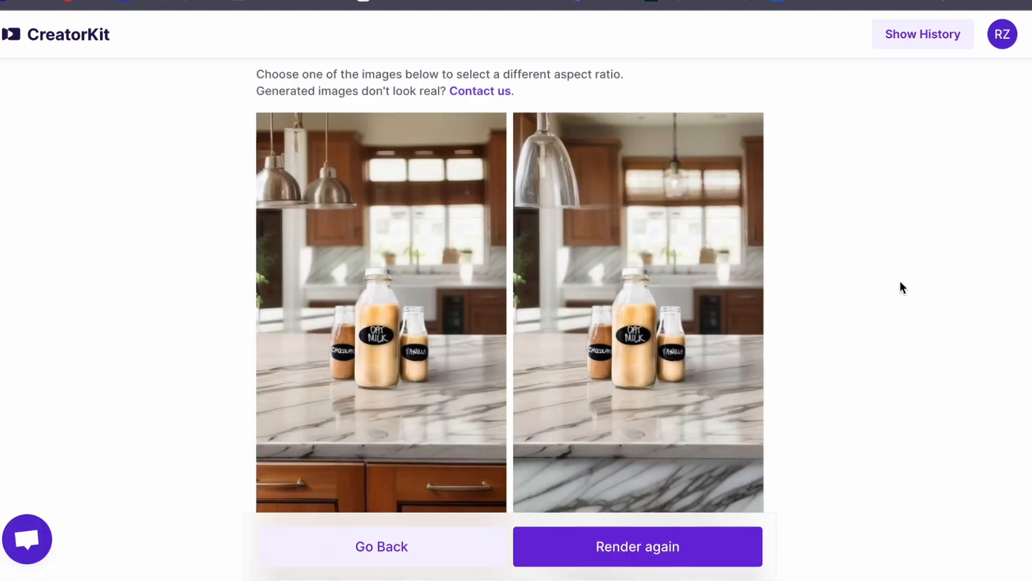
pyautogui.scroll(8, 898, 343)
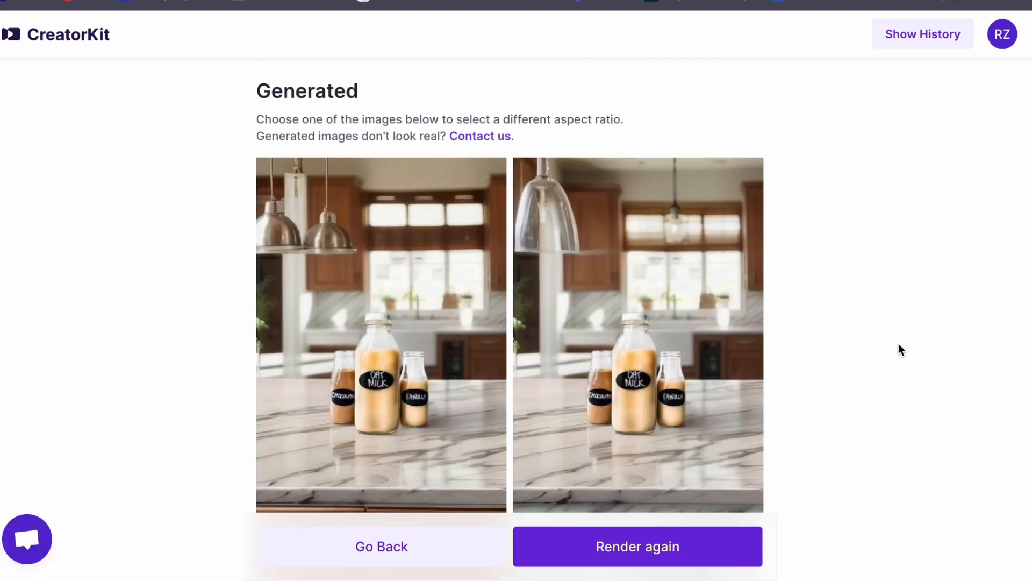
pyautogui.scroll(-3, 1007, 303)
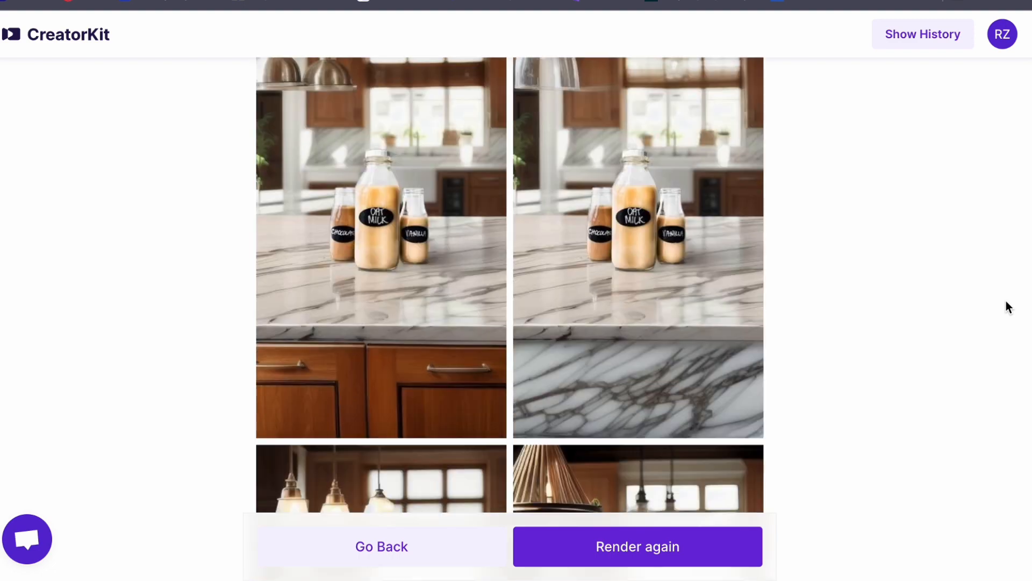
pyautogui.scroll(-7, 1006, 302)
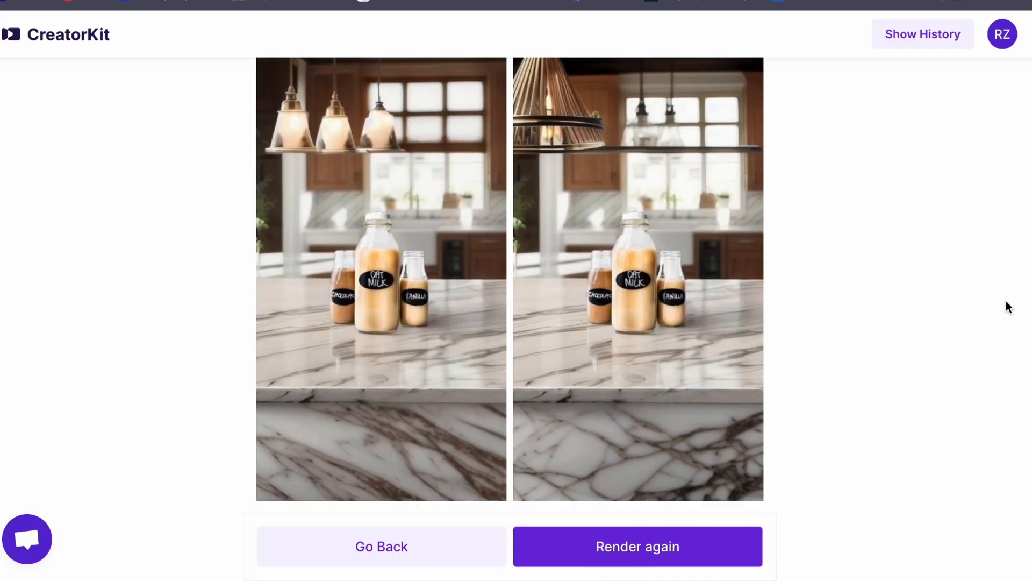
pyautogui.scroll(10, 1006, 302)
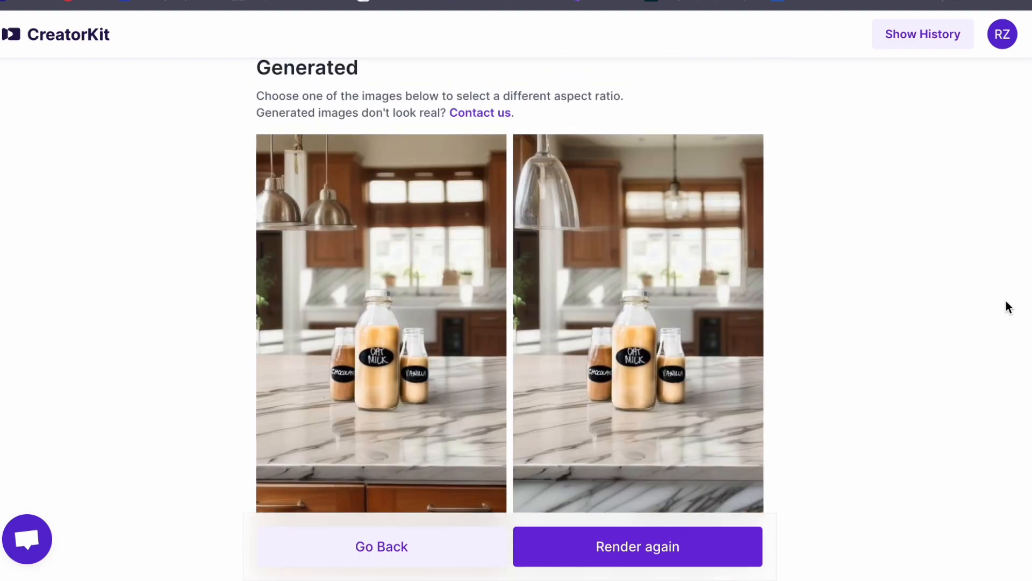
pyautogui.scroll(1, 1006, 302)
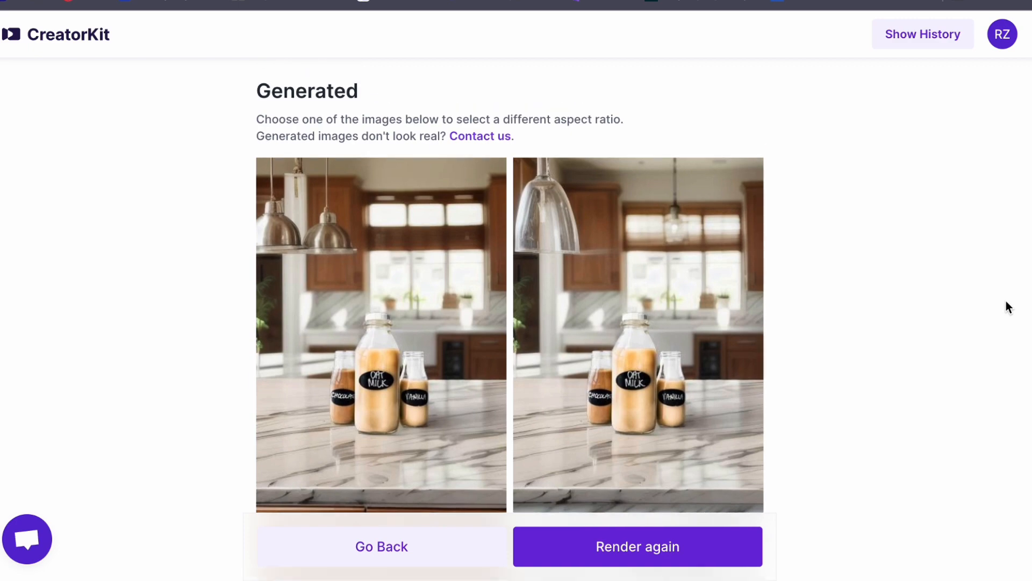
pyautogui.scroll(-6, 1006, 301)
pyautogui.click(392, 551)
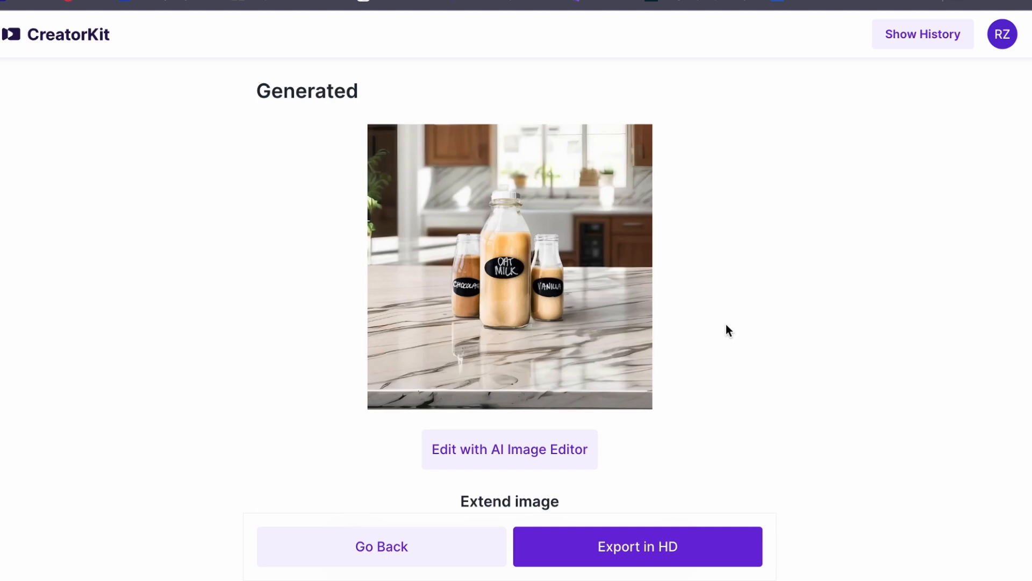
# Open the generated photo in the AI Image Editor and try marking a small countertop area beside the bottles for replacement.
pyautogui.scroll(-3, 491, 304)
pyautogui.click(491, 305)
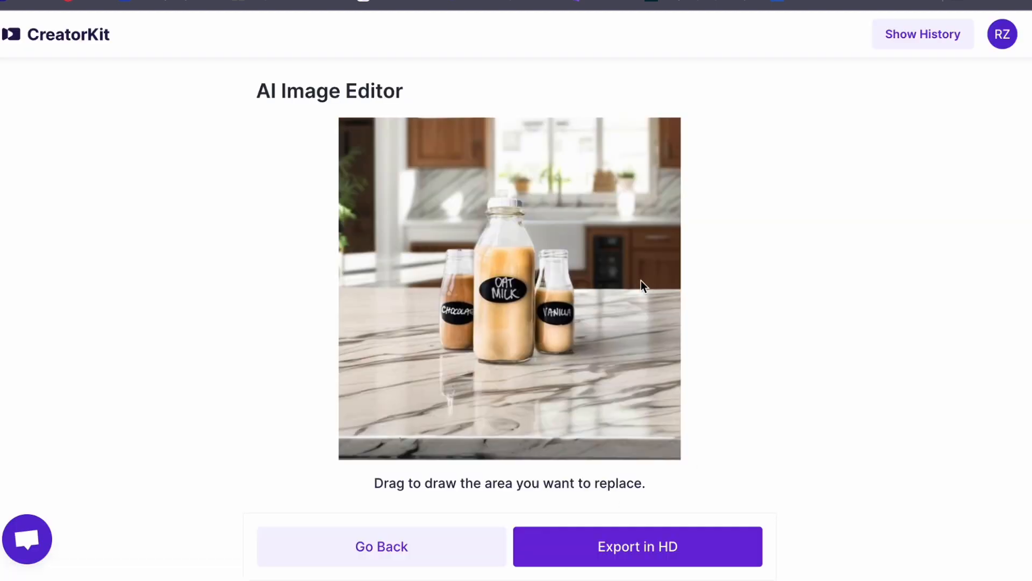
pyautogui.scroll(-2, 749, 340)
pyautogui.scroll(2, 749, 340)
pyautogui.moveTo(571, 414); pyautogui.dragTo(571, 434)
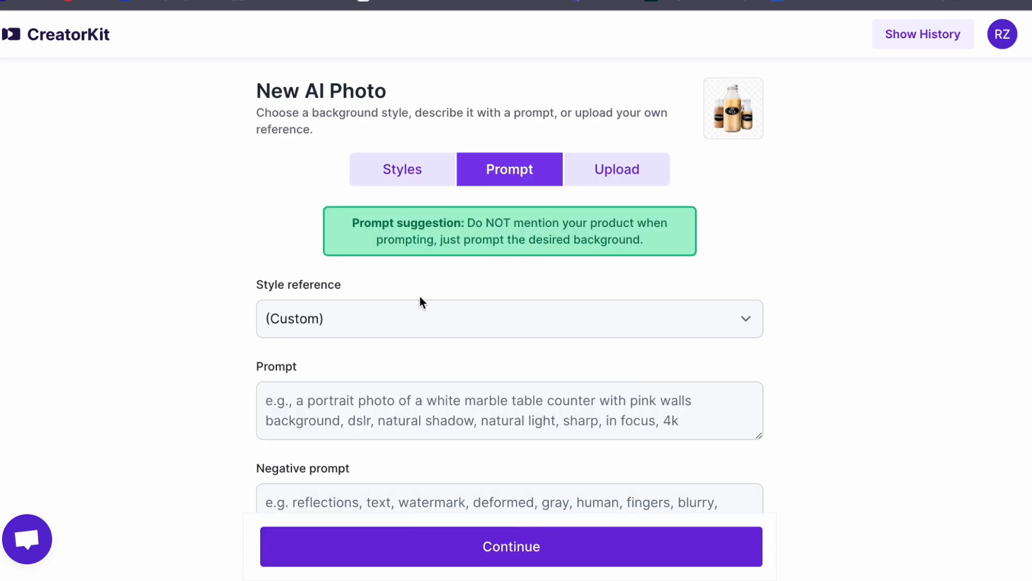
# Browse the available style references and choose Coffee Shop to fill in the background prompt and negative prompt.
pyautogui.click(350, 312)
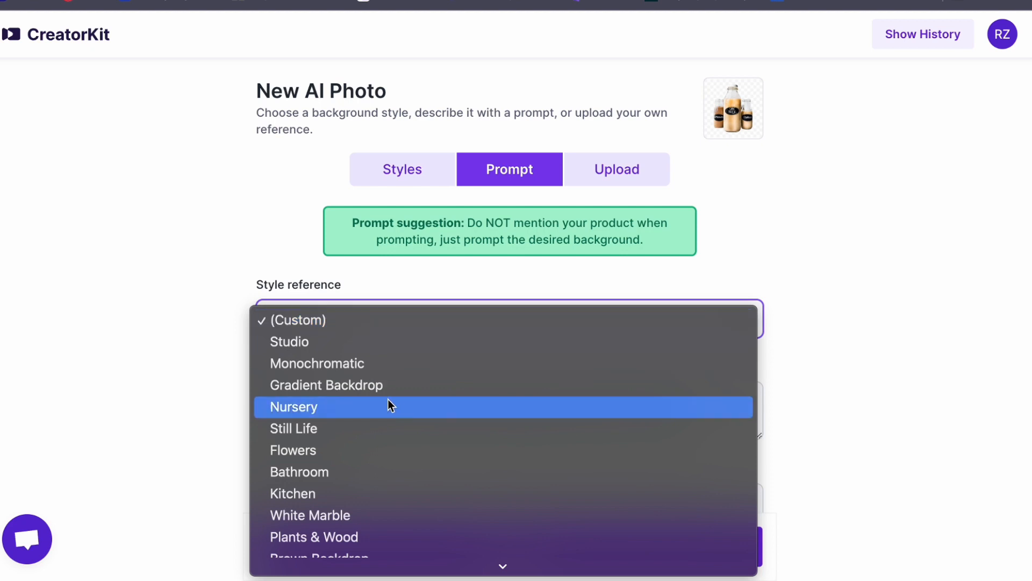
pyautogui.scroll(-5, 387, 399)
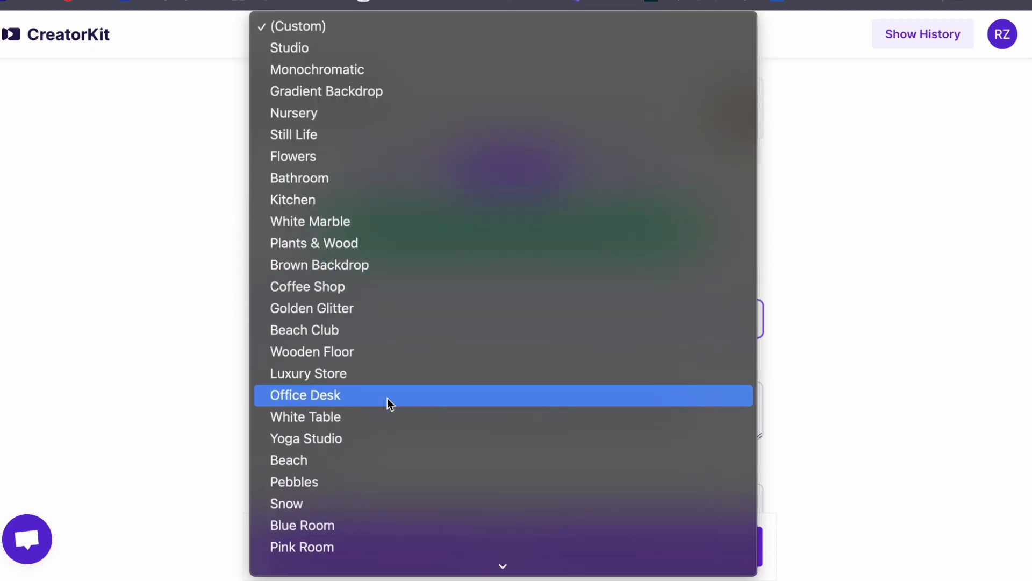
pyautogui.scroll(-4, 387, 398)
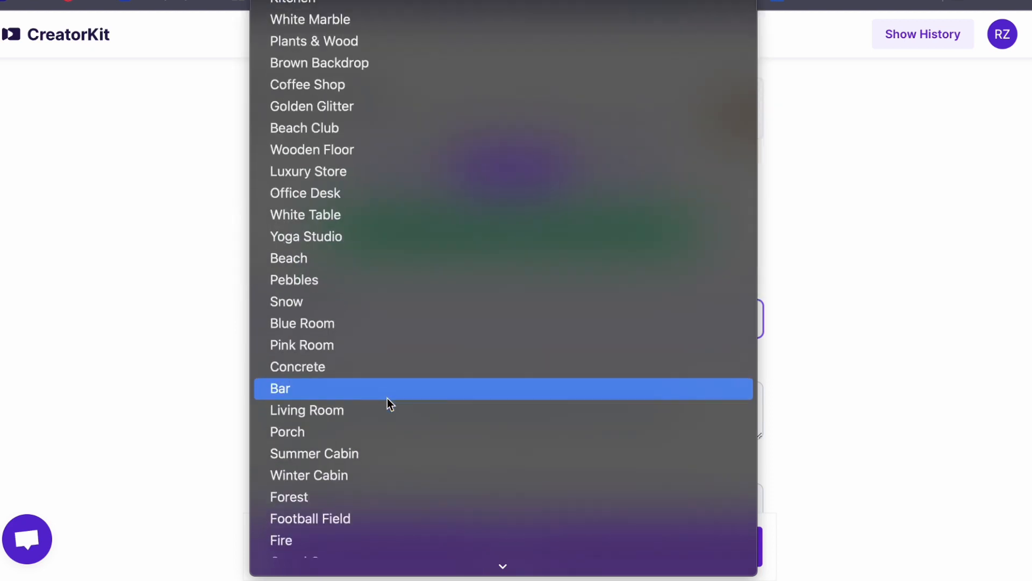
pyautogui.click(373, 91)
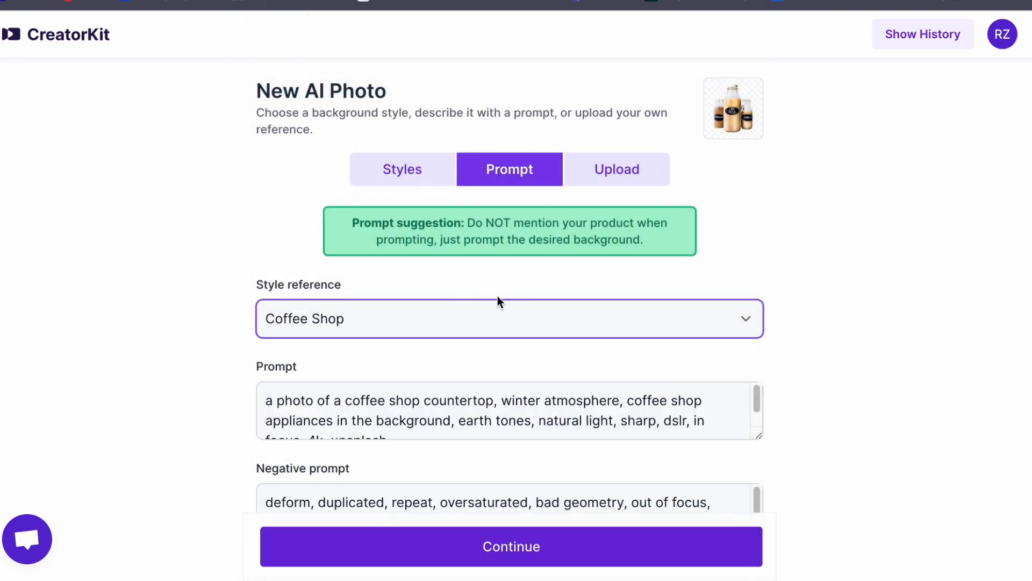
pyautogui.scroll(-1, 481, 342)
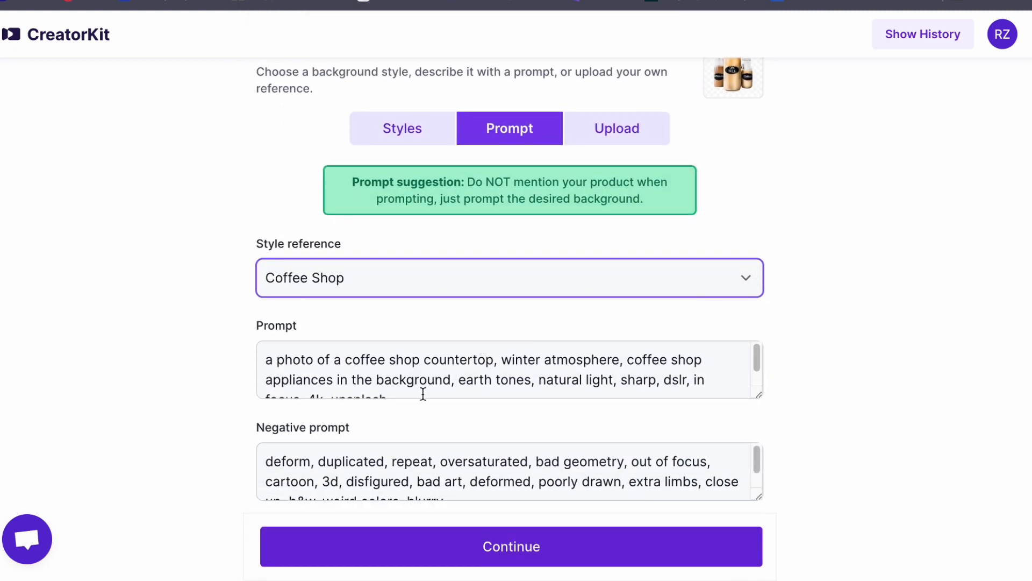
# Rewrite the custom-style prompt as "a photo of a cows in background, plain green scenery, natural light, sharp, dslr, in focus, 4k, unsplash".
pyautogui.click(425, 279)
pyautogui.click(322, 19)
pyautogui.click(421, 362)
pyautogui.scroll(1, 421, 363)
pyautogui.moveTo(495, 362)
pyautogui.mouseDown()
pyautogui.moveTo(346, 368)
pyautogui.moveTo(490, 361)
pyautogui.moveTo(420, 379)
pyautogui.mouseUp()
pyautogui.write('cows, plain green scenery')
pyautogui.press('BackSpace')
pyautogui.press('BackSpace')
pyautogui.press('BackSpace')
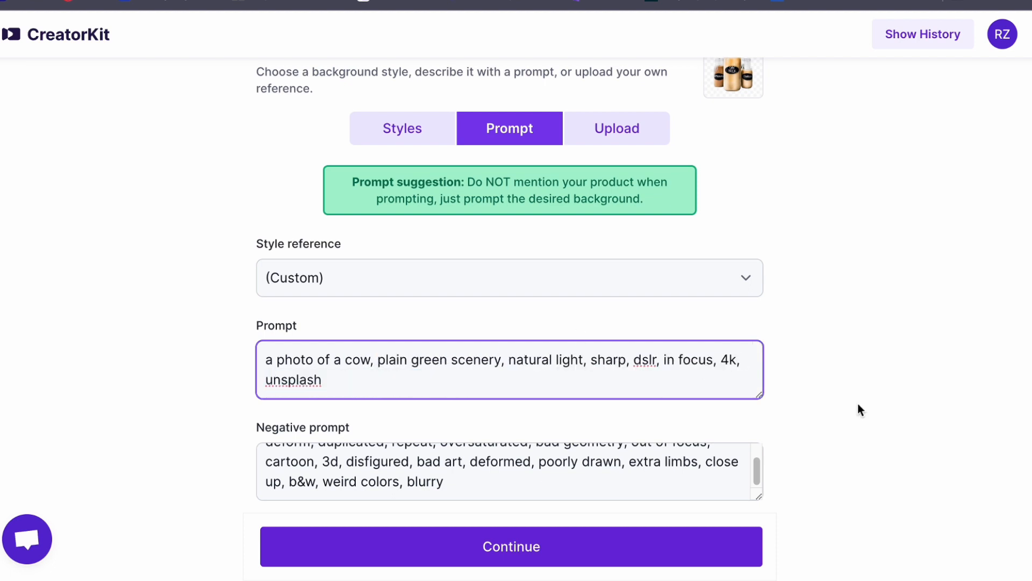
pyautogui.click(369, 359)
pyautogui.write('s in background')
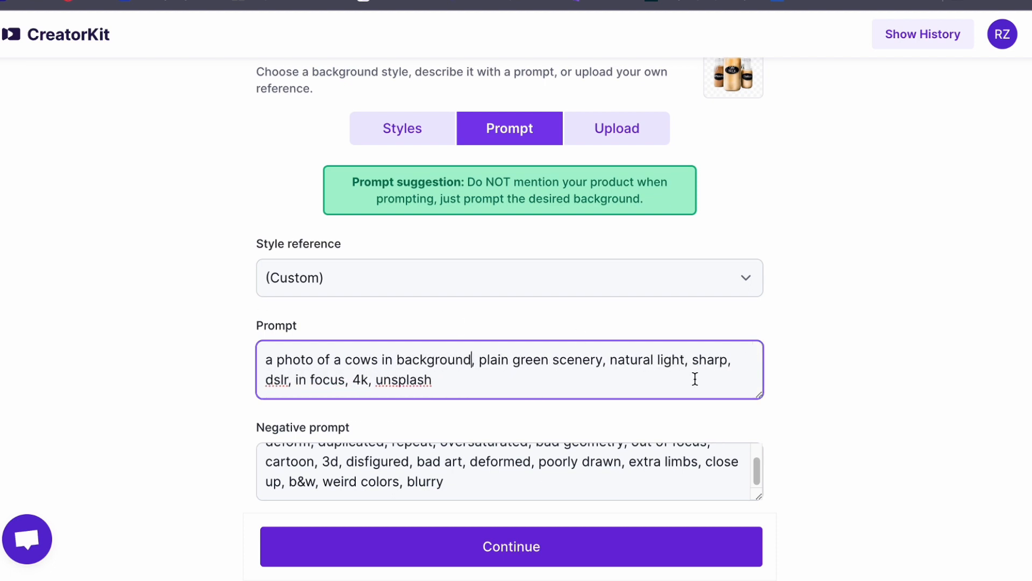
# Proceed to the frame adjustment, shrink the bottles slightly, shift them upward and generate the green scenery photos.
pyautogui.click(507, 547)
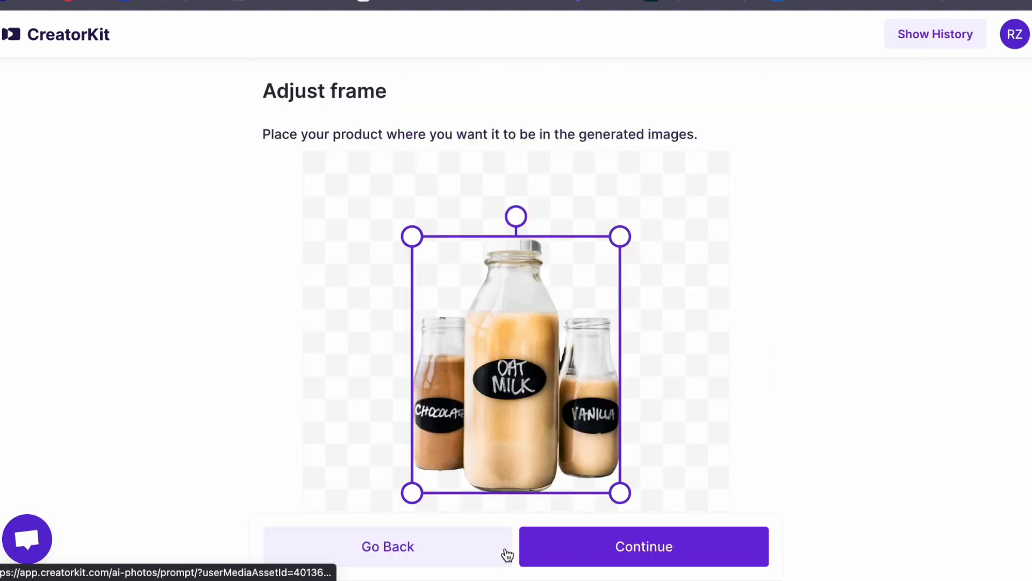
pyautogui.moveTo(412, 493); pyautogui.dragTo(444, 467)
pyautogui.moveTo(514, 414); pyautogui.dragTo(499, 408)
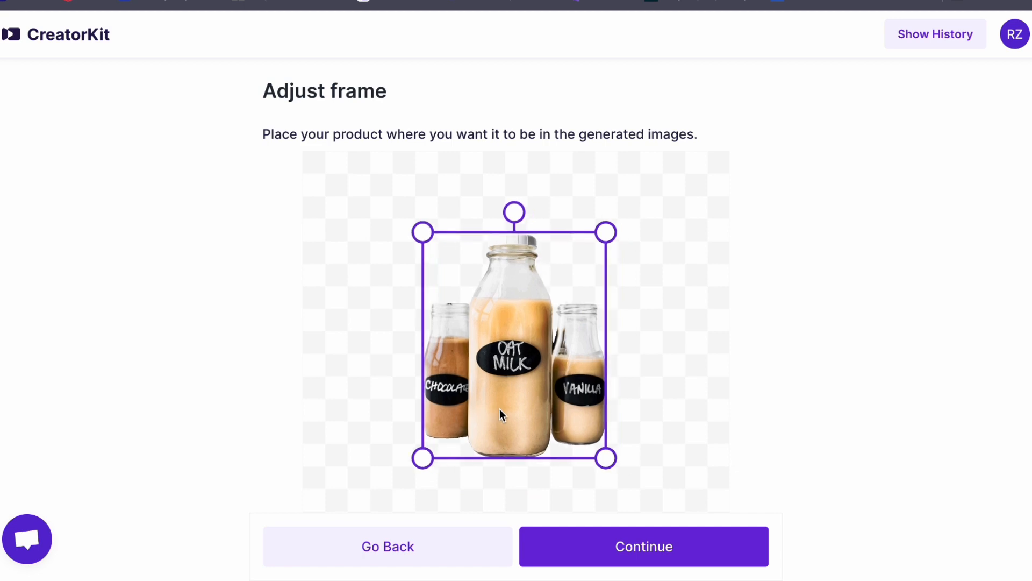
pyautogui.click(620, 555)
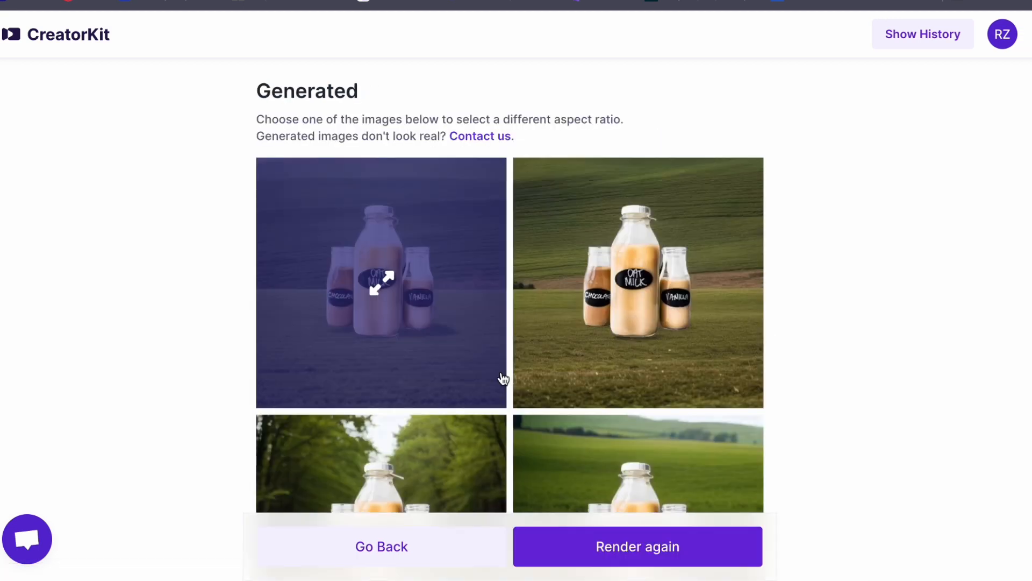
# Review the generated variants, inspect the first grassy field photo with its extension options and return to the results.
pyautogui.scroll(-3, 938, 300)
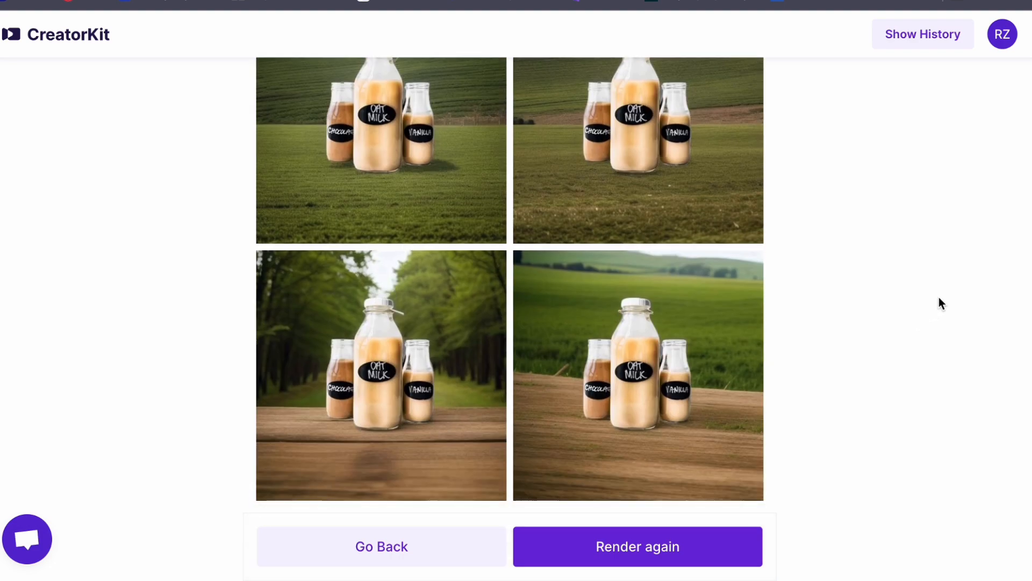
pyautogui.scroll(3, 942, 304)
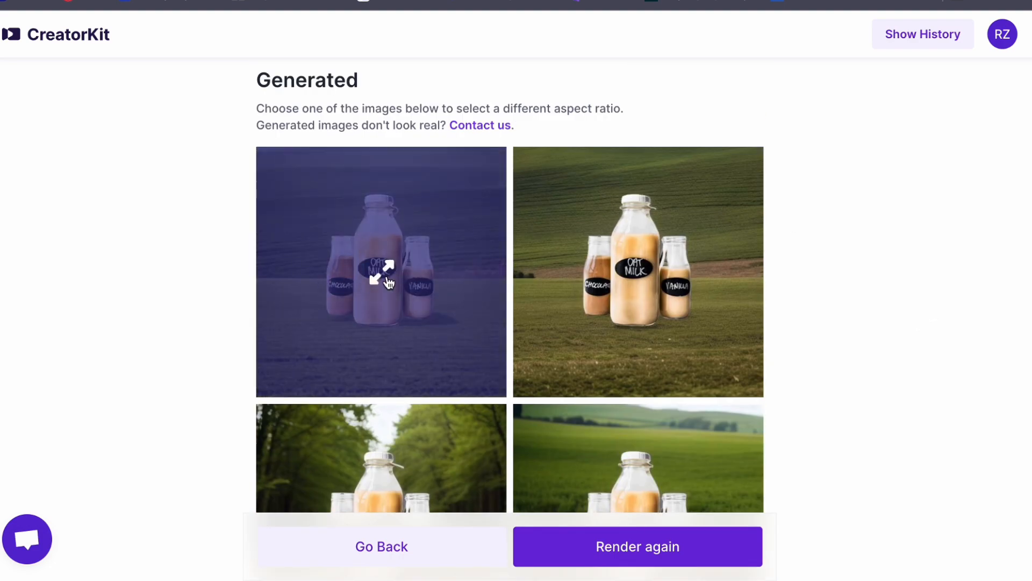
pyautogui.click(386, 275)
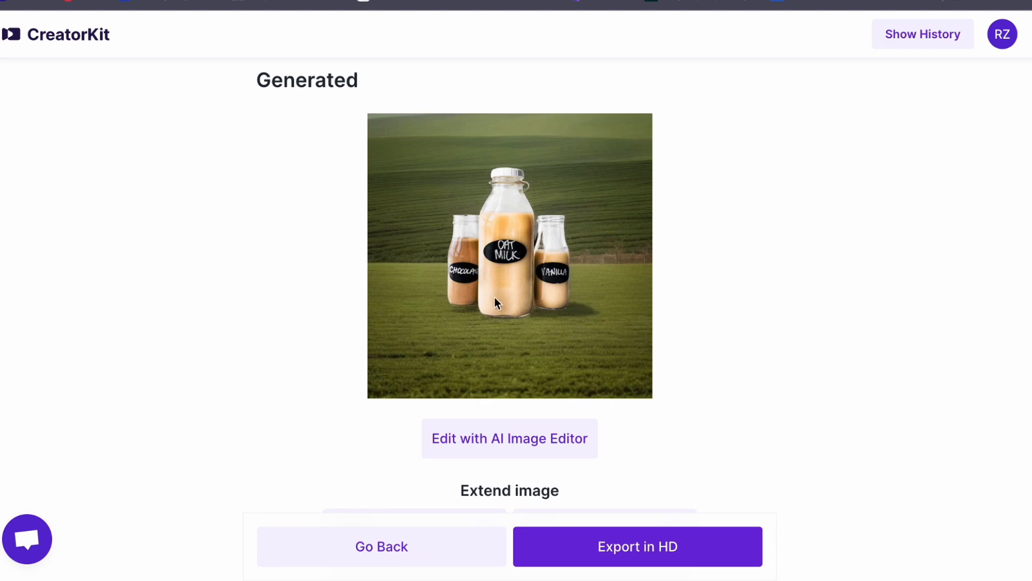
pyautogui.scroll(-3, 724, 292)
pyautogui.scroll(3, 725, 323)
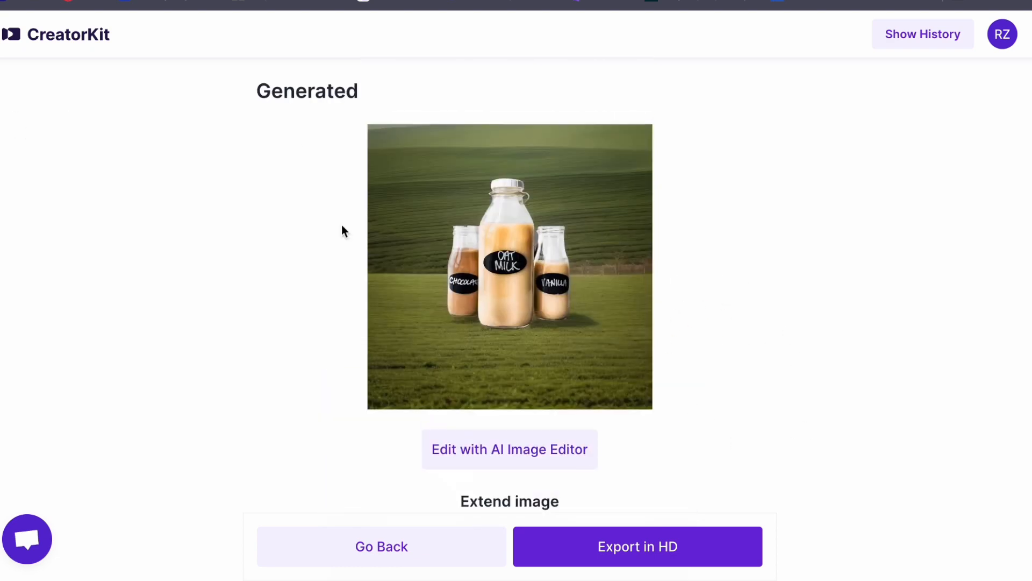
pyautogui.scroll(-3, 404, 250)
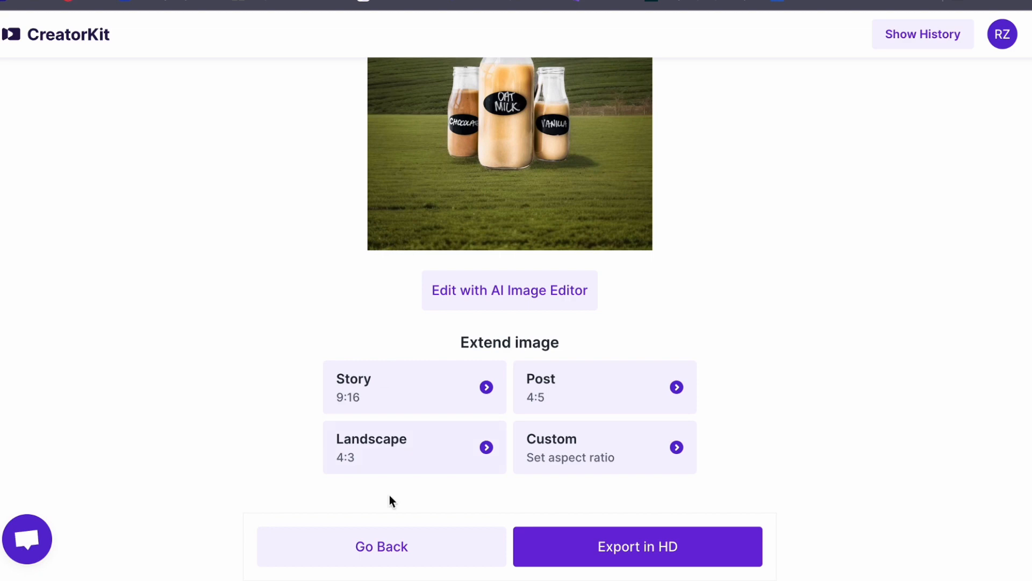
pyautogui.scroll(3, 471, 311)
pyautogui.click(370, 561)
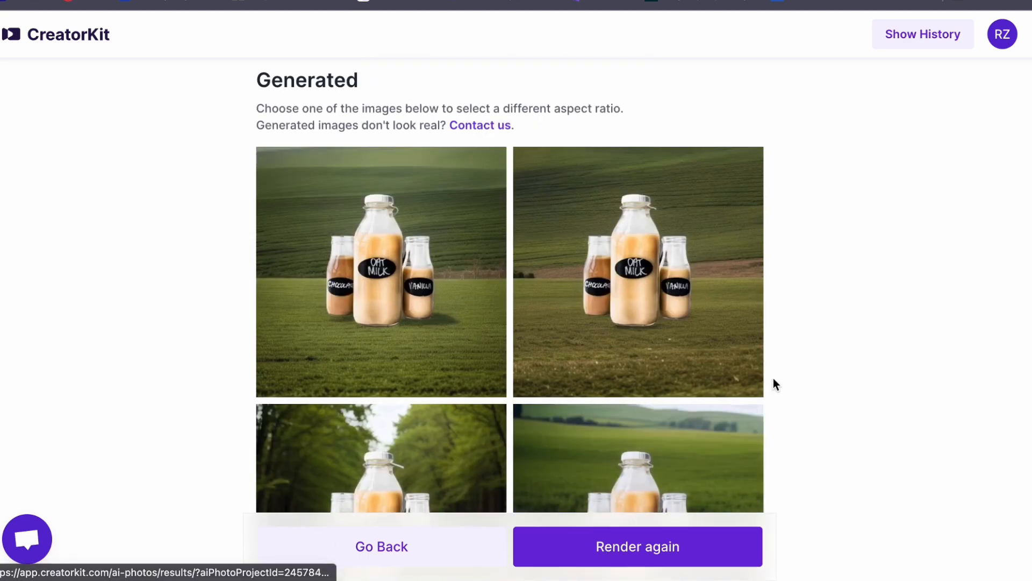
# Open the generated variant with bottles on a wooden surface before a green field and try to export it in HD.
pyautogui.scroll(-3, 785, 336)
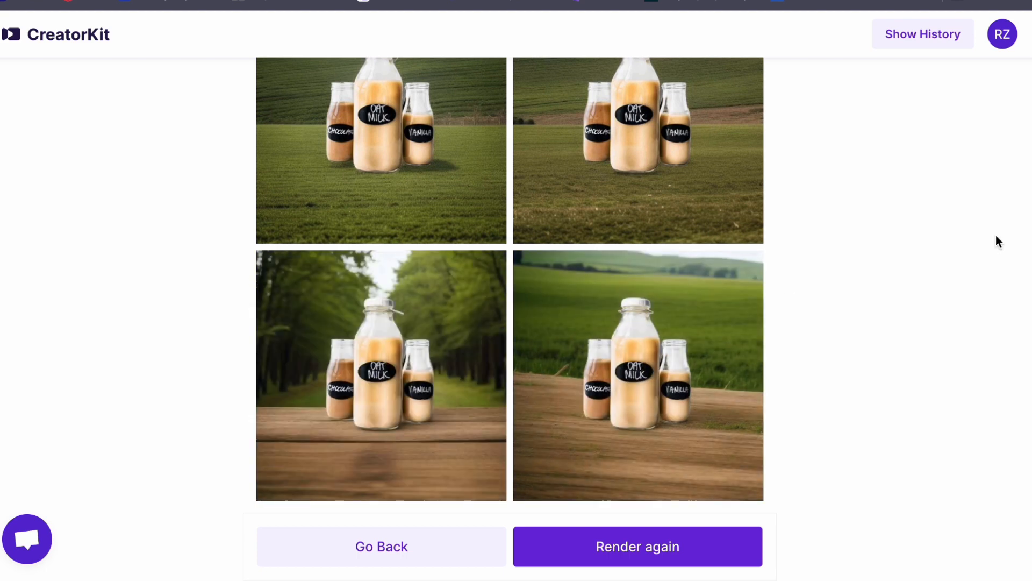
pyautogui.click(684, 373)
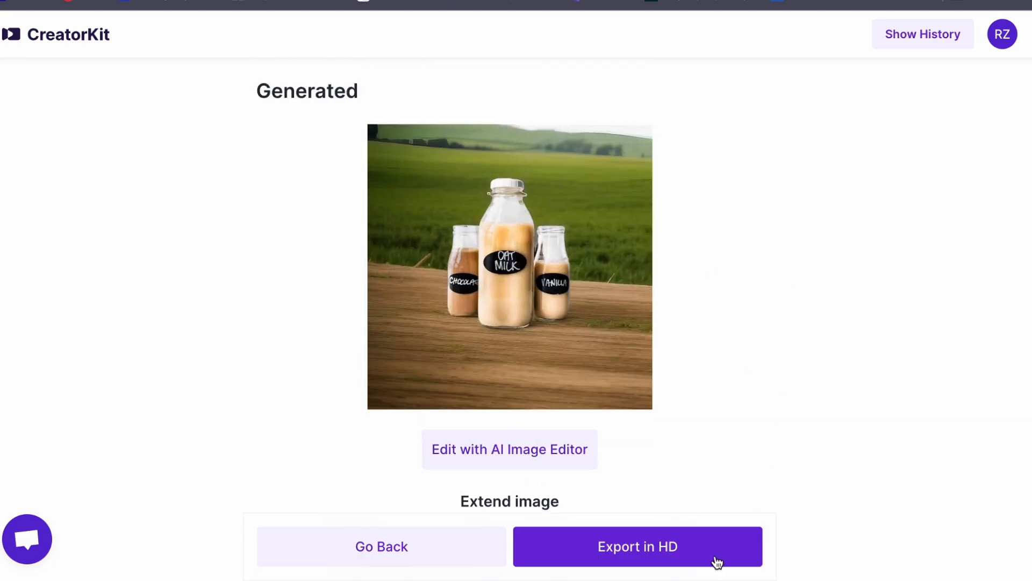
pyautogui.click(618, 547)
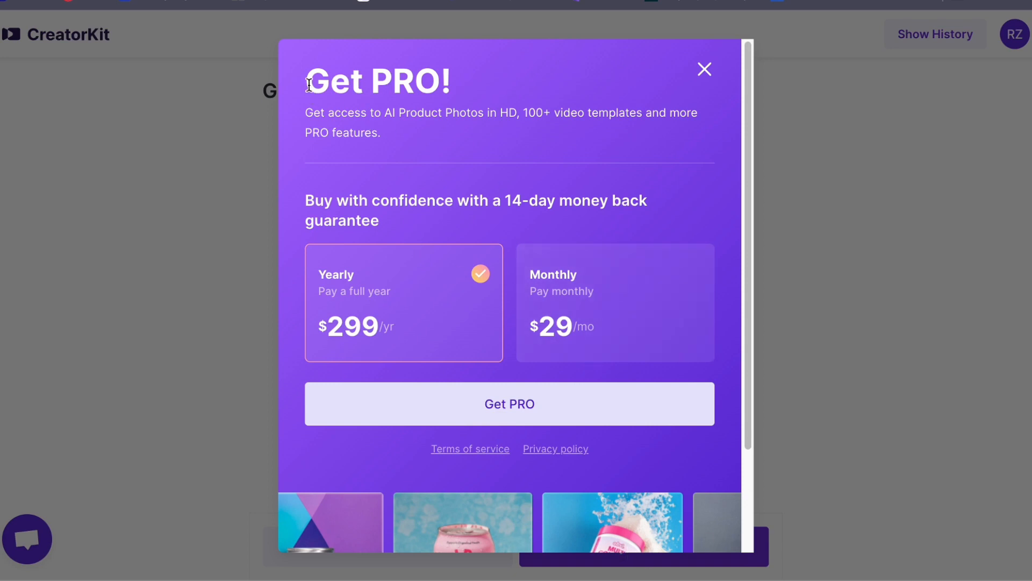
# Examine the Get PRO offer's description and its yearly and monthly plans, reopening it from the HD export before dismissing it.
pyautogui.moveTo(309, 85); pyautogui.dragTo(455, 78)
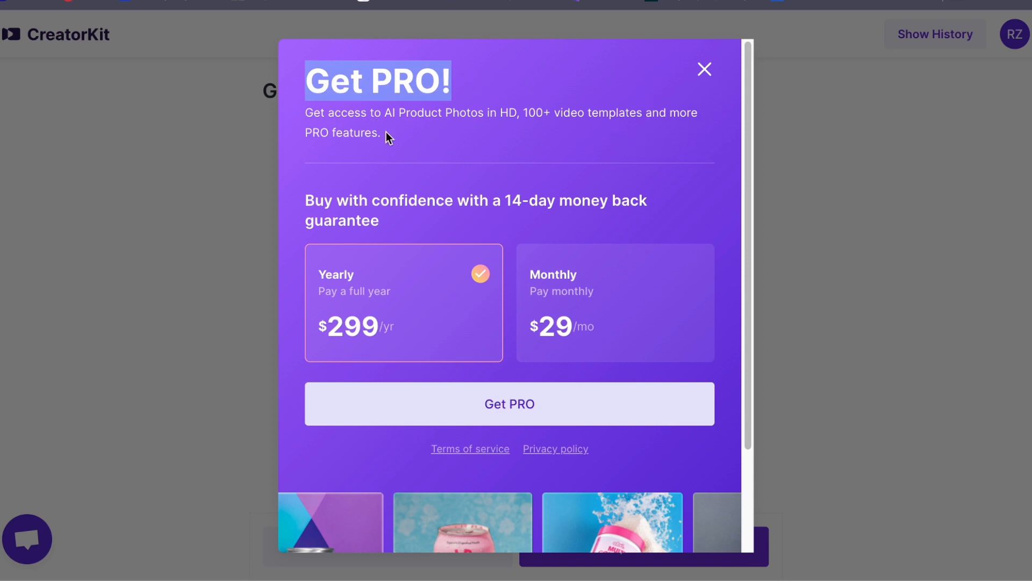
pyautogui.moveTo(386, 131); pyautogui.dragTo(275, 122)
pyautogui.click(275, 121)
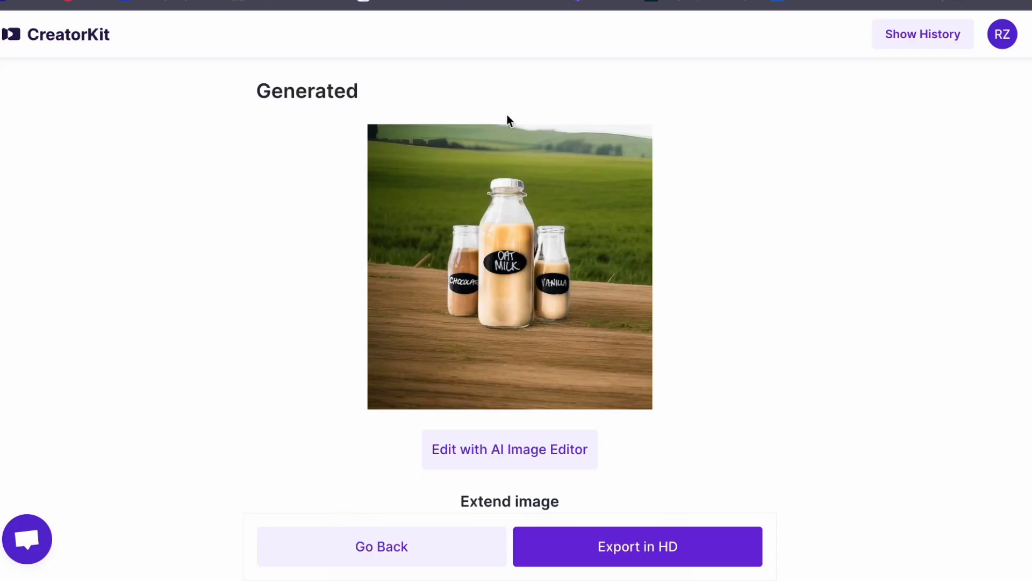
pyautogui.click(642, 554)
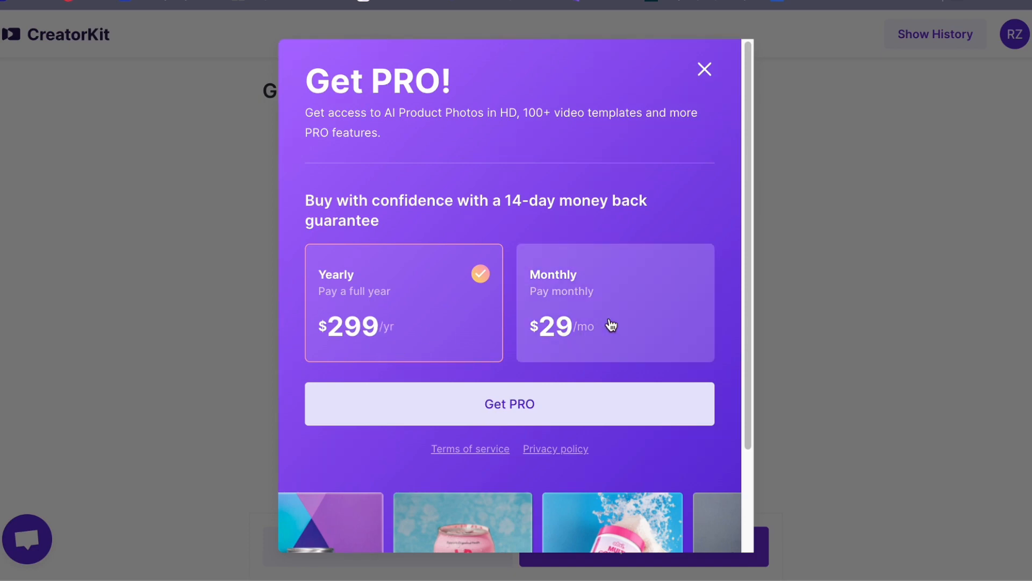
pyautogui.scroll(-3, 577, 298)
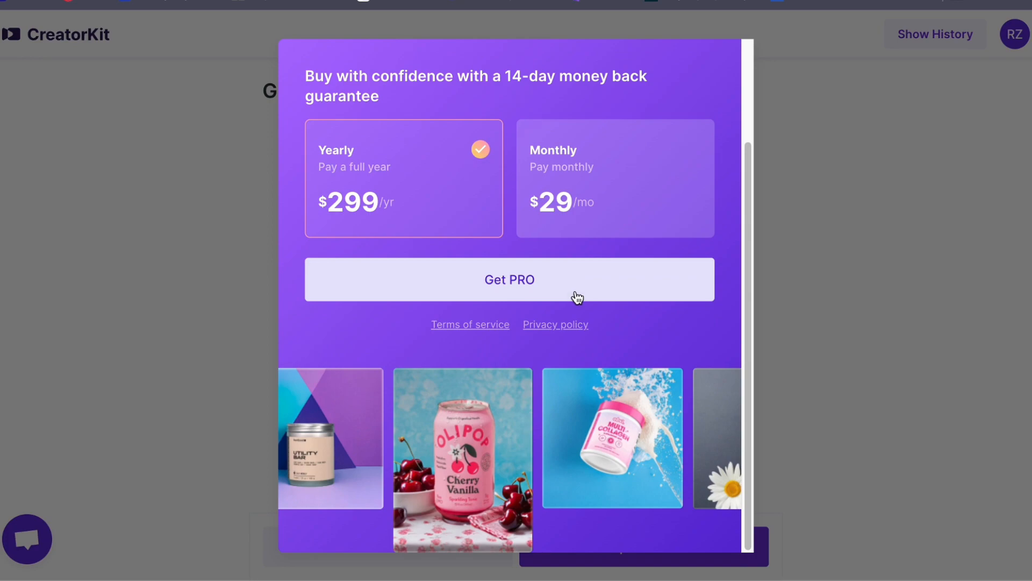
pyautogui.scroll(3, 577, 297)
pyautogui.click(706, 69)
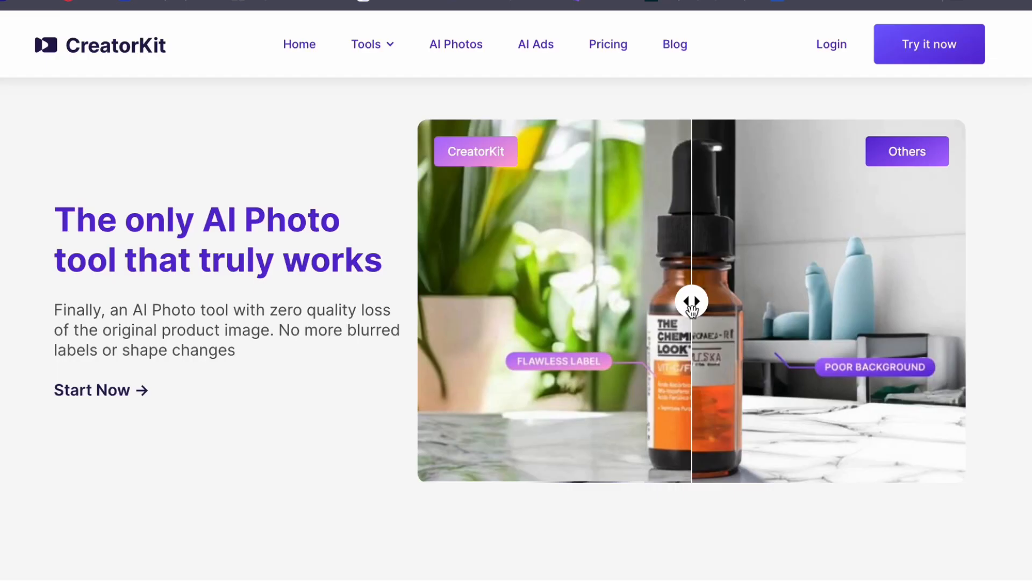
# Compare CreatorKit's bottle photo with the Others version using the comparison slider, and examine the OLIPOP can examples on the website.
pyautogui.moveTo(692, 304); pyautogui.dragTo(894, 299)
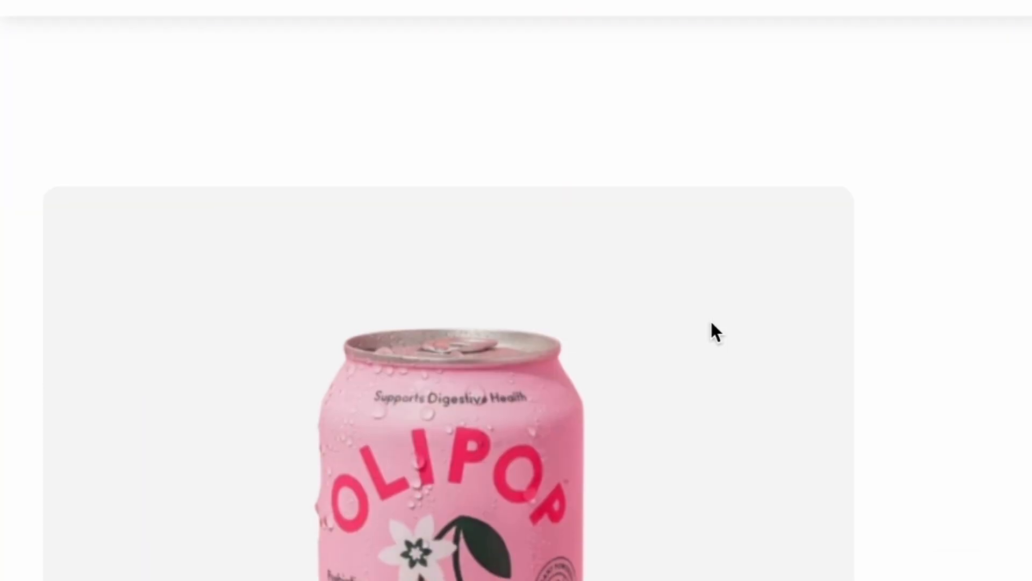
pyautogui.scroll(-5, 711, 320)
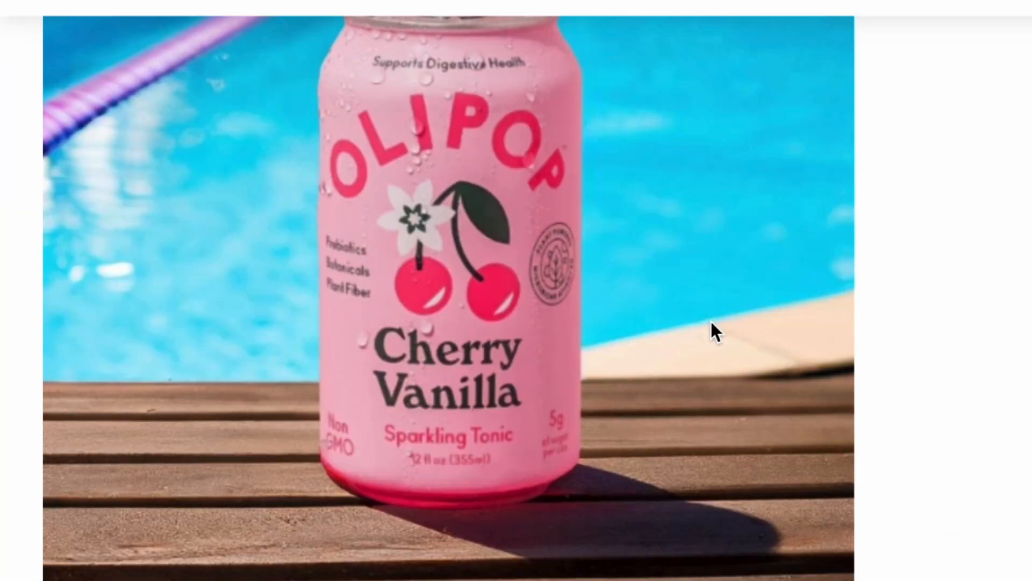
pyautogui.scroll(5, 711, 320)
pyautogui.scroll(-3, 711, 322)
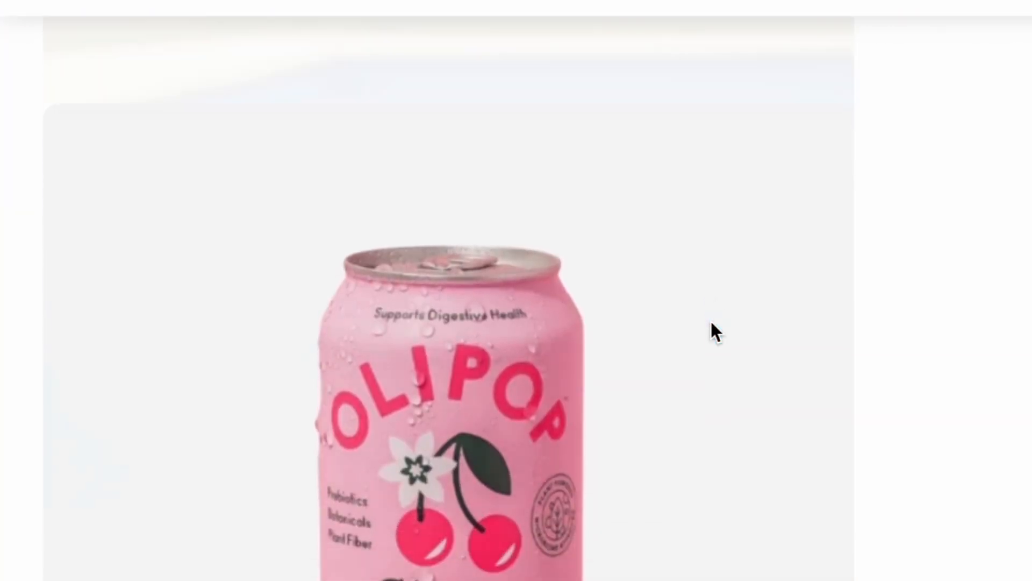